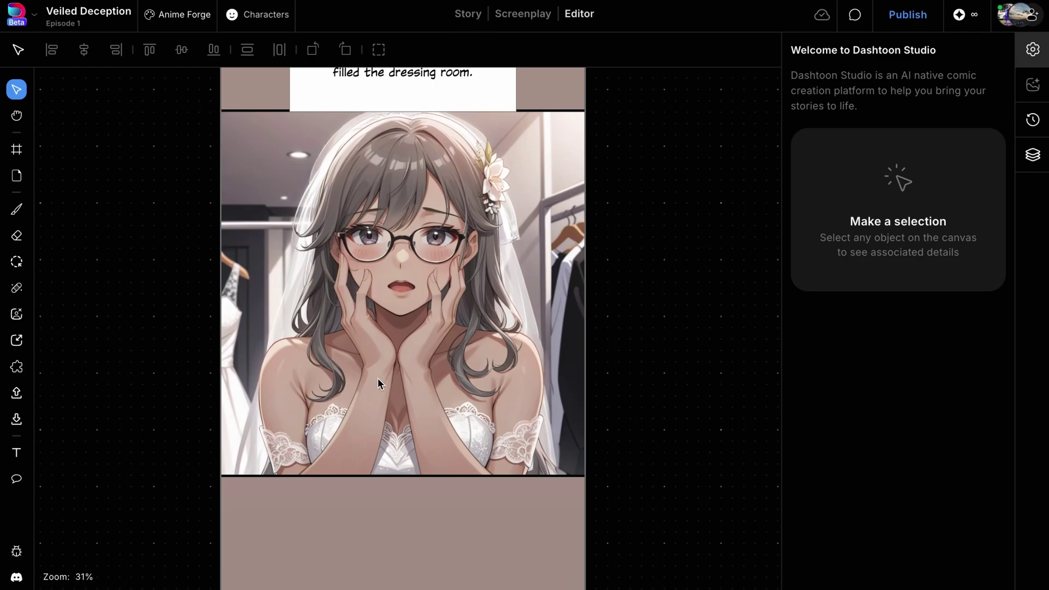
# Select the bride panel and ready the Hard Brush at width 15 in #000000cf.
pyautogui.click(379, 384)
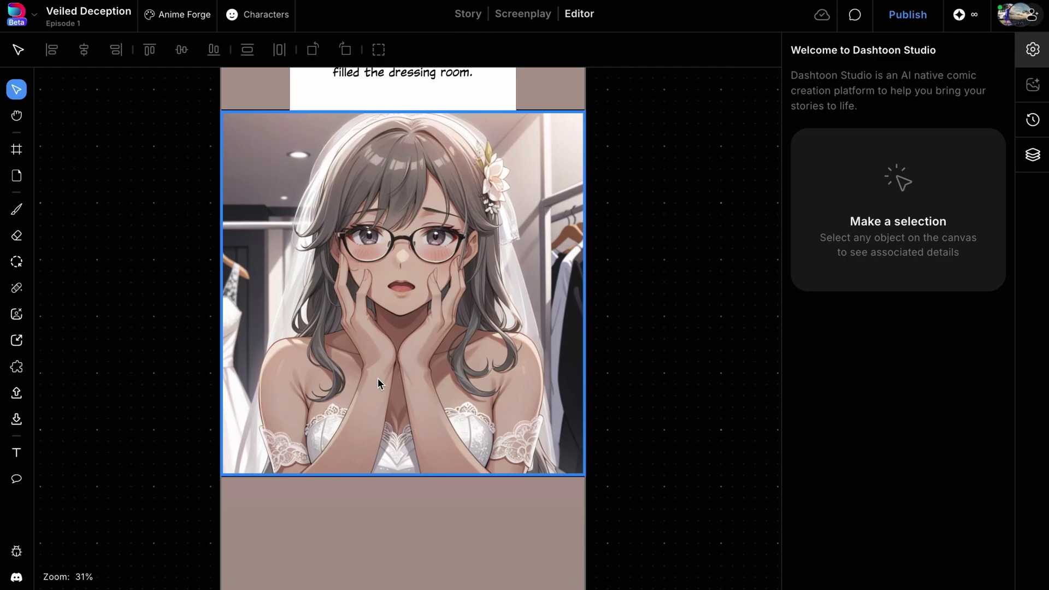
pyautogui.click(18, 208)
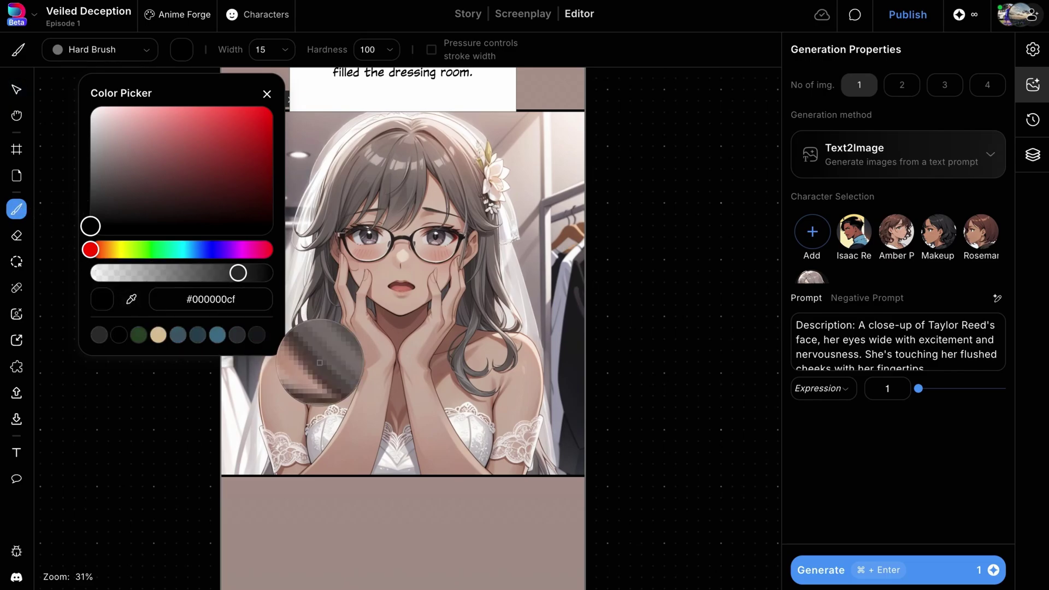
# Sample the bride's skin tones at lower opacity and paint over the hair strand on her shoulder.
pyautogui.click(473, 366)
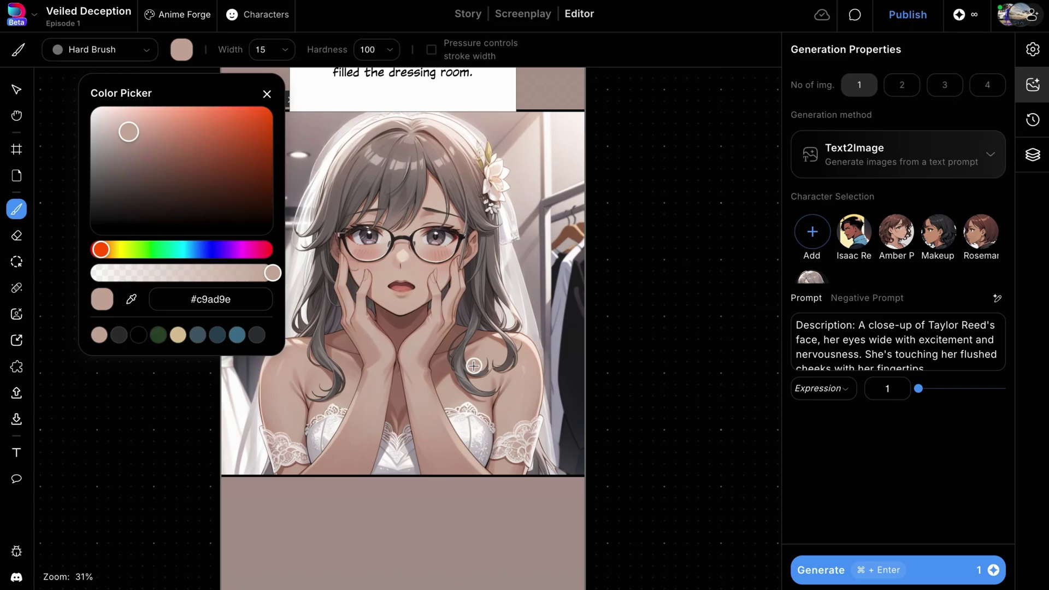
pyautogui.click(246, 273)
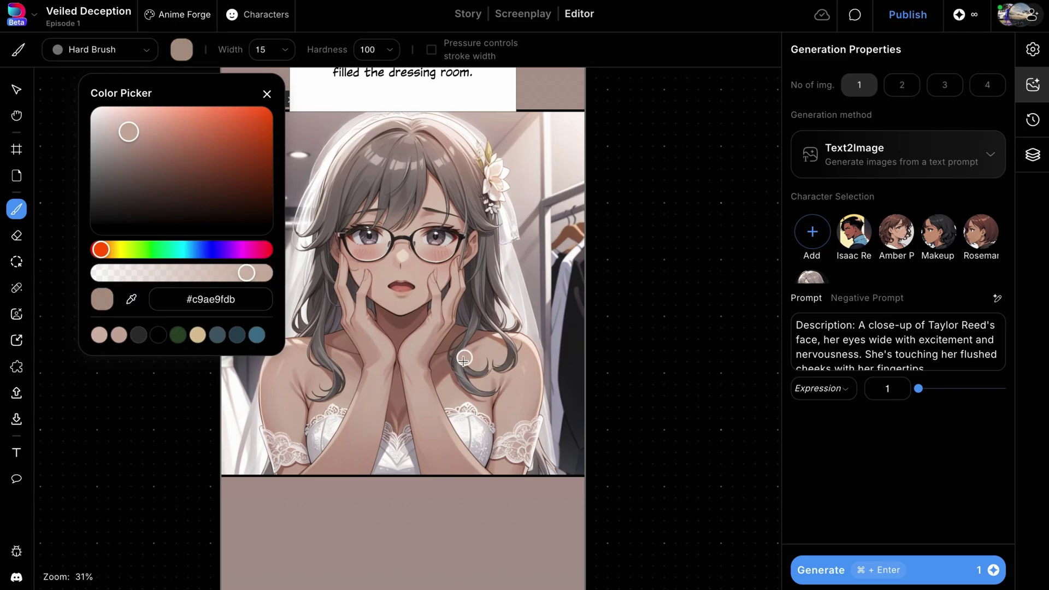
pyautogui.moveTo(316, 344)
pyautogui.mouseDown()
pyautogui.moveTo(330, 387)
pyautogui.moveTo(334, 370)
pyautogui.moveTo(317, 345)
pyautogui.mouseUp()
pyautogui.click(131, 299)
pyautogui.click(450, 342)
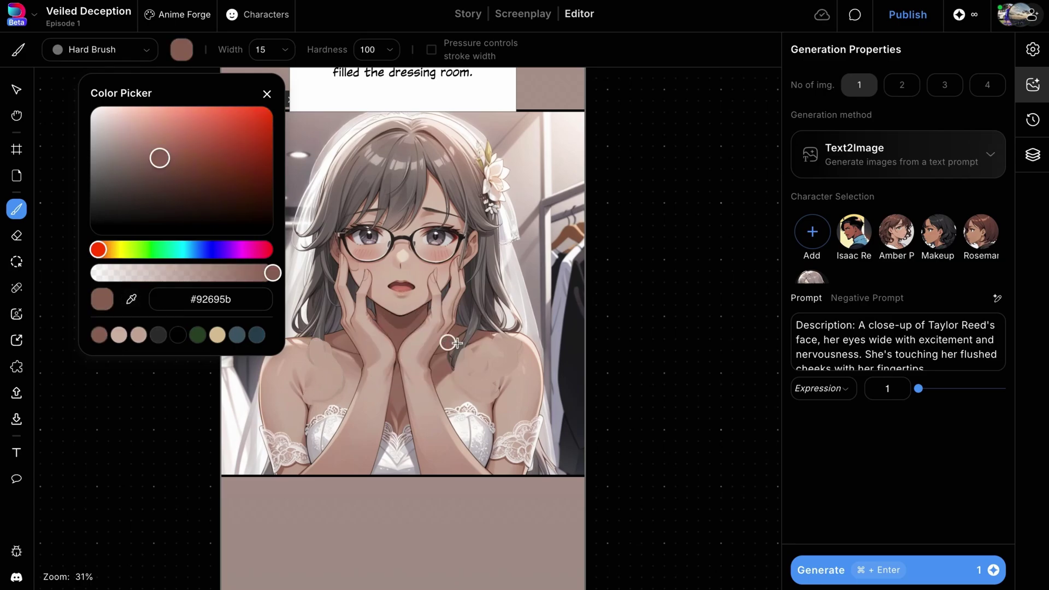
pyautogui.click(493, 353)
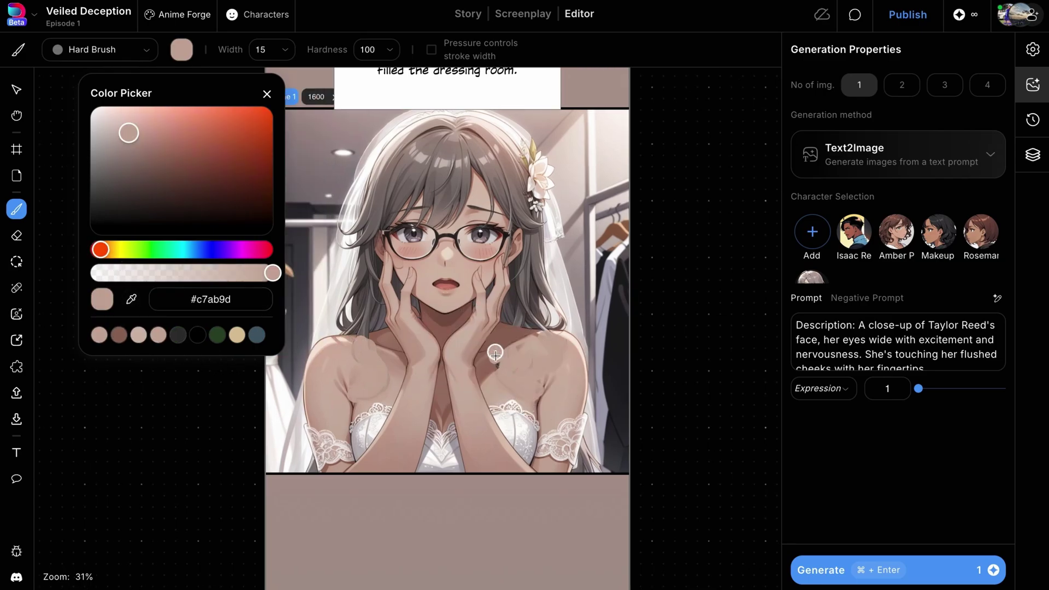
pyautogui.scroll(-2, 488, 372)
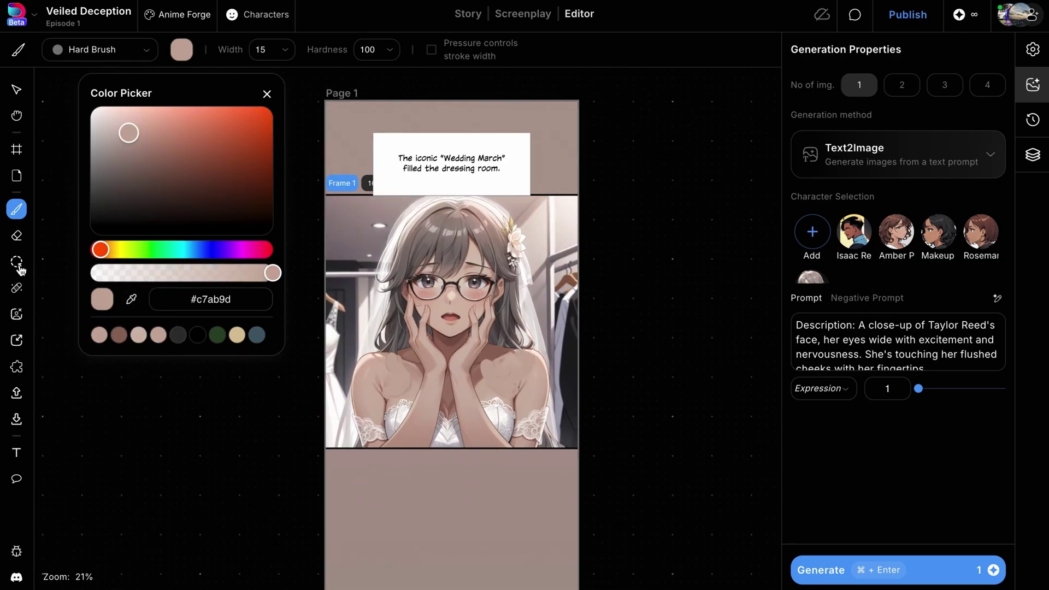
pyautogui.click(16, 262)
# Mask the bride's hair, face and shoulders, then empty Selection 1's prompt text.
pyautogui.moveTo(440, 216)
pyautogui.mouseDown()
pyautogui.moveTo(395, 267)
pyautogui.moveTo(400, 393)
pyautogui.moveTo(392, 330)
pyautogui.moveTo(404, 262)
pyautogui.moveTo(422, 298)
pyautogui.moveTo(440, 285)
pyautogui.moveTo(441, 332)
pyautogui.moveTo(452, 335)
pyautogui.moveTo(469, 285)
pyautogui.moveTo(494, 281)
pyautogui.moveTo(505, 305)
pyautogui.moveTo(489, 375)
pyautogui.moveTo(500, 388)
pyautogui.moveTo(519, 375)
pyautogui.moveTo(523, 335)
pyautogui.moveTo(494, 226)
pyautogui.moveTo(467, 209)
pyautogui.moveTo(433, 236)
pyautogui.moveTo(429, 271)
pyautogui.moveTo(446, 239)
pyautogui.moveTo(459, 263)
pyautogui.moveTo(466, 236)
pyautogui.moveTo(480, 250)
pyautogui.moveTo(466, 287)
pyautogui.moveTo(469, 228)
pyautogui.mouseUp()
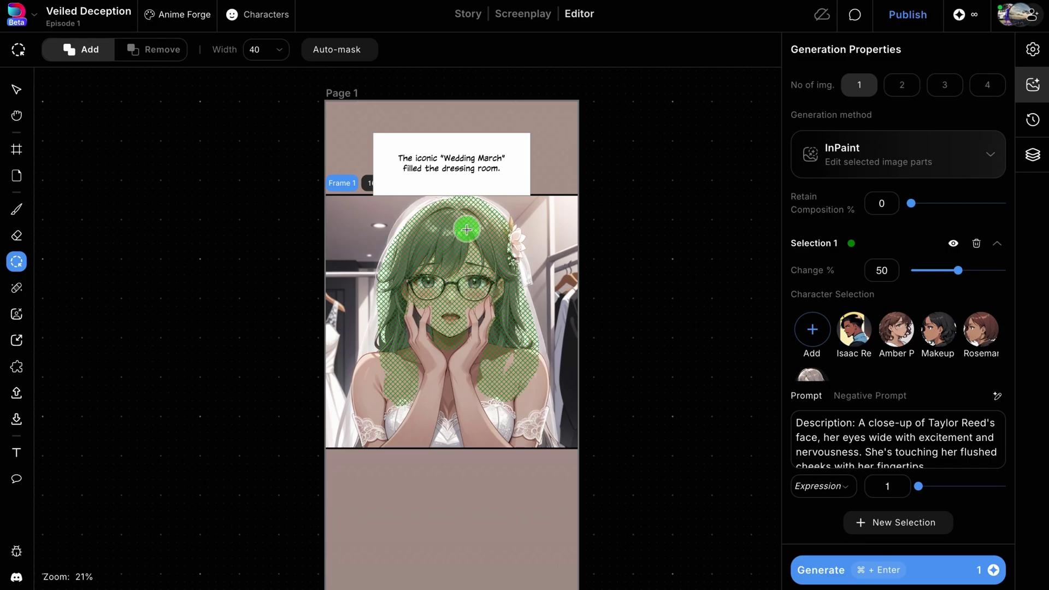
pyautogui.scroll(3, 438, 299)
pyautogui.click(850, 441)
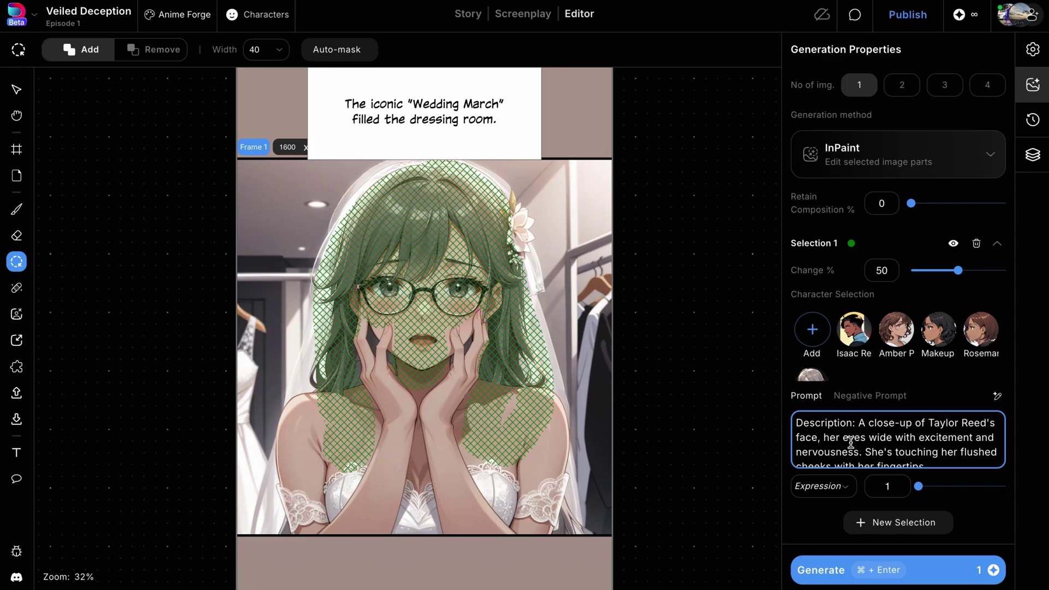
pyautogui.press('super+a')
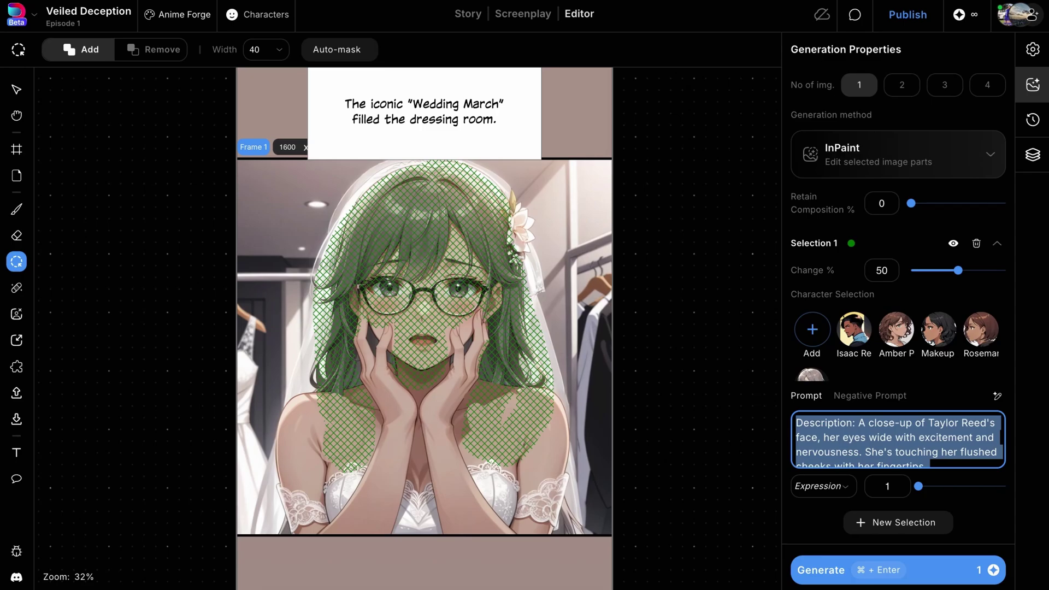
pyautogui.press('BackSpace')
pyautogui.scroll(-1, 825, 359)
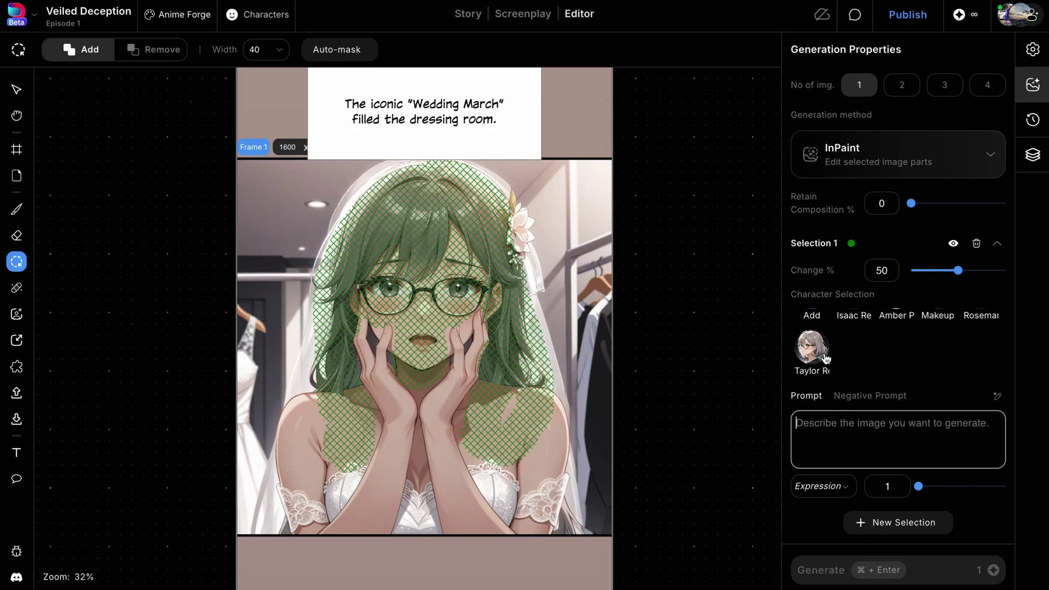
# Prompt the mask as Taylor Reed plus ', scared expression', 4 images, slightly higher Change %, and generate.
pyautogui.click(822, 357)
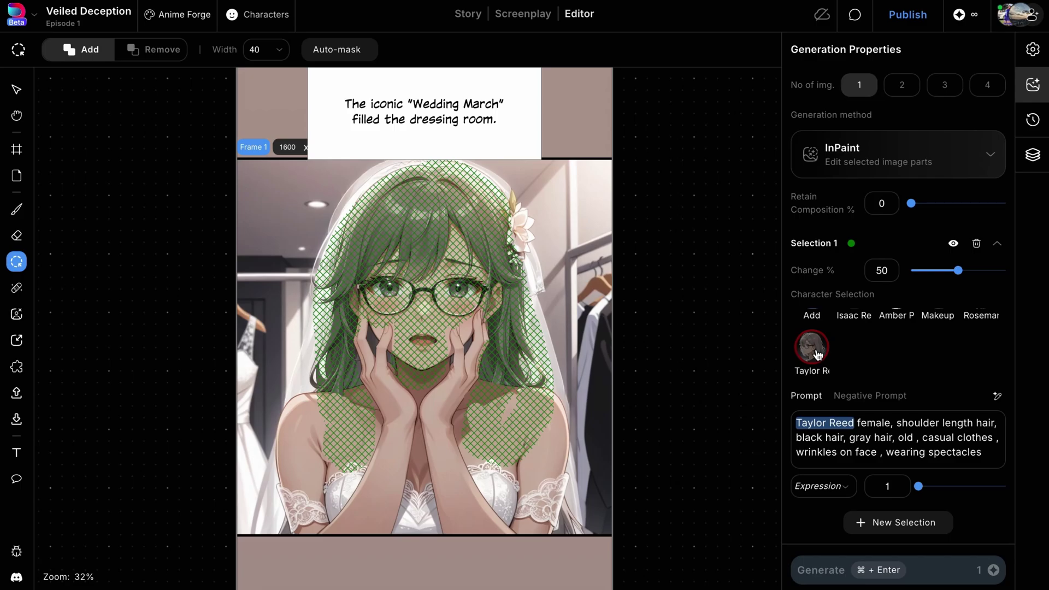
pyautogui.click(987, 453)
pyautogui.write(', scared expression')
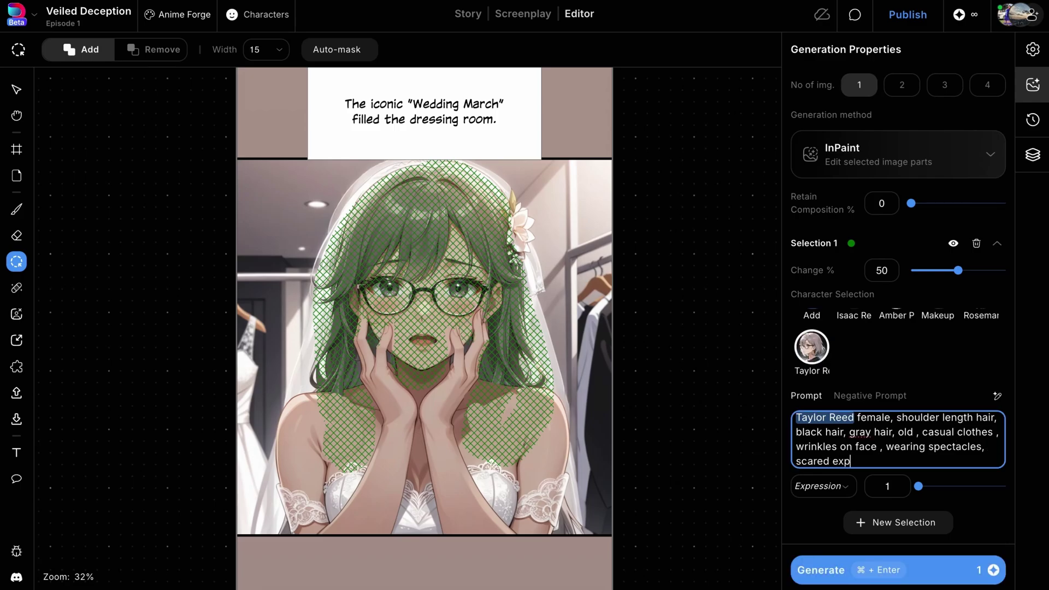
pyautogui.click(986, 84)
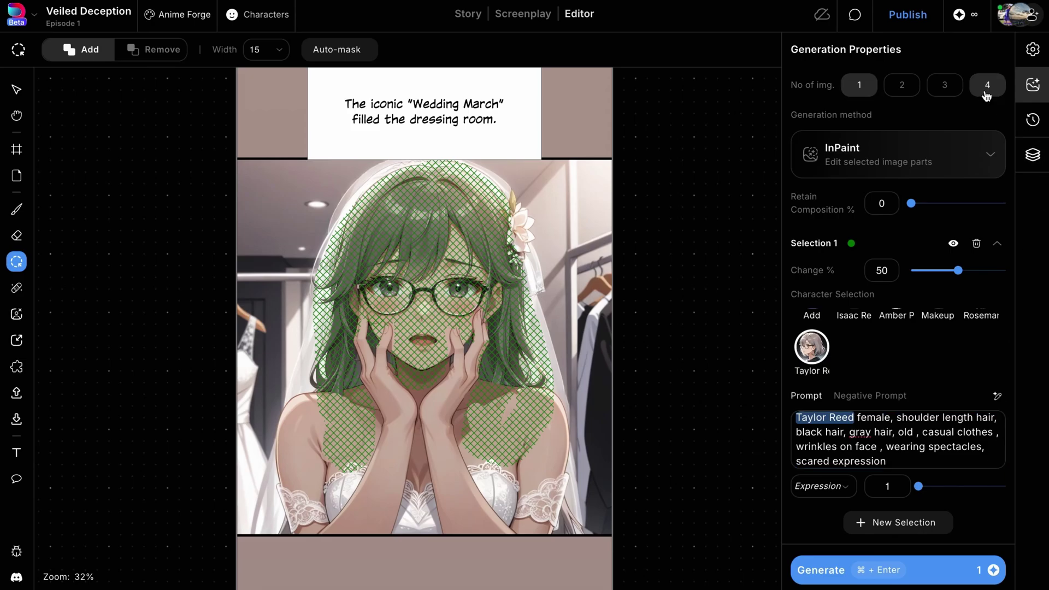
pyautogui.moveTo(958, 271); pyautogui.dragTo(963, 271)
pyautogui.click(866, 568)
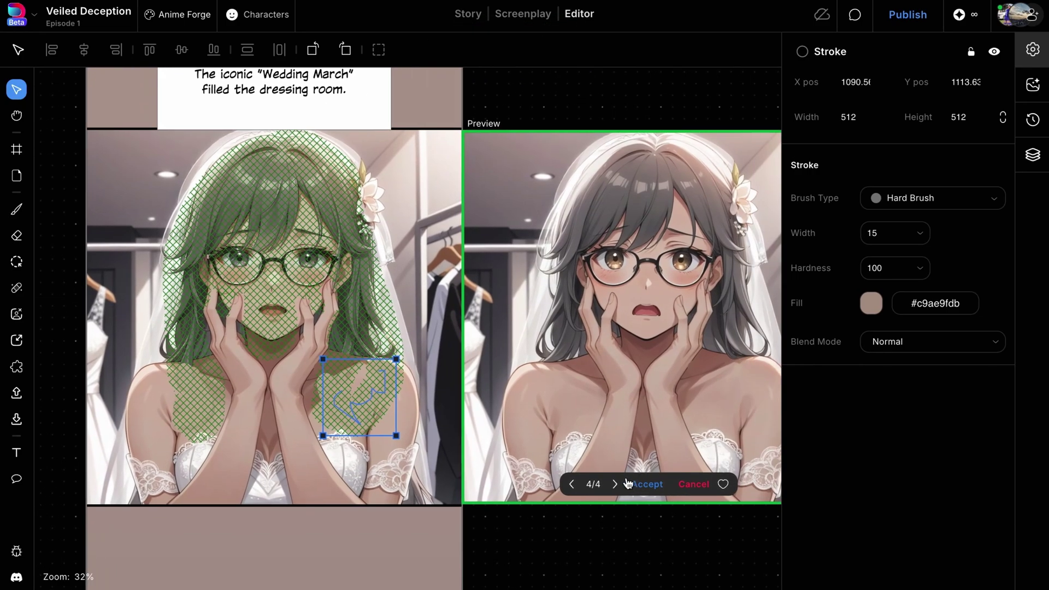
# Accept generated variant 1/4 into Frame 1.
pyautogui.click(618, 484)
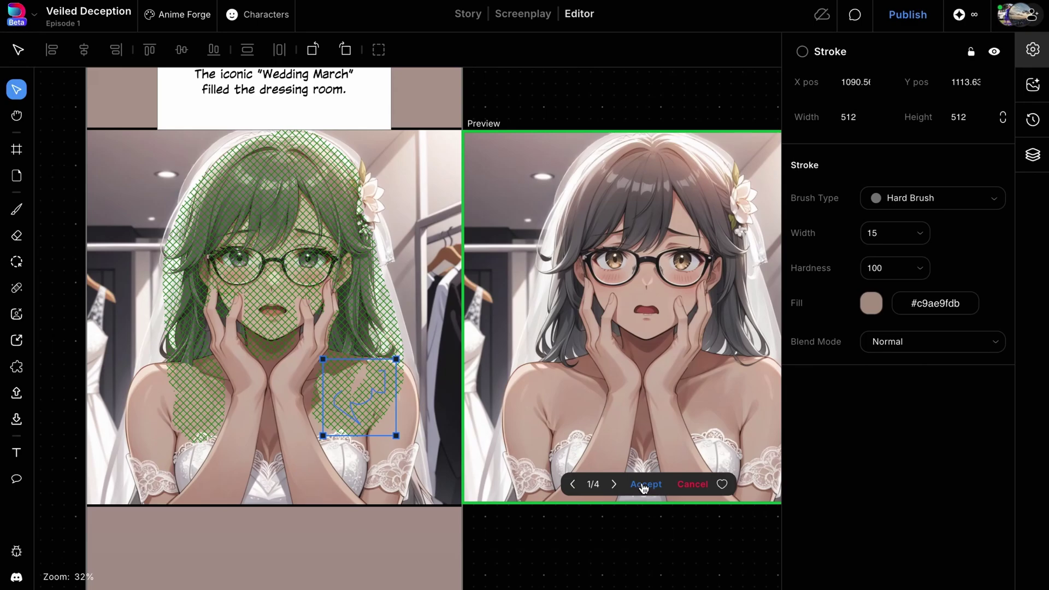
pyautogui.click(645, 484)
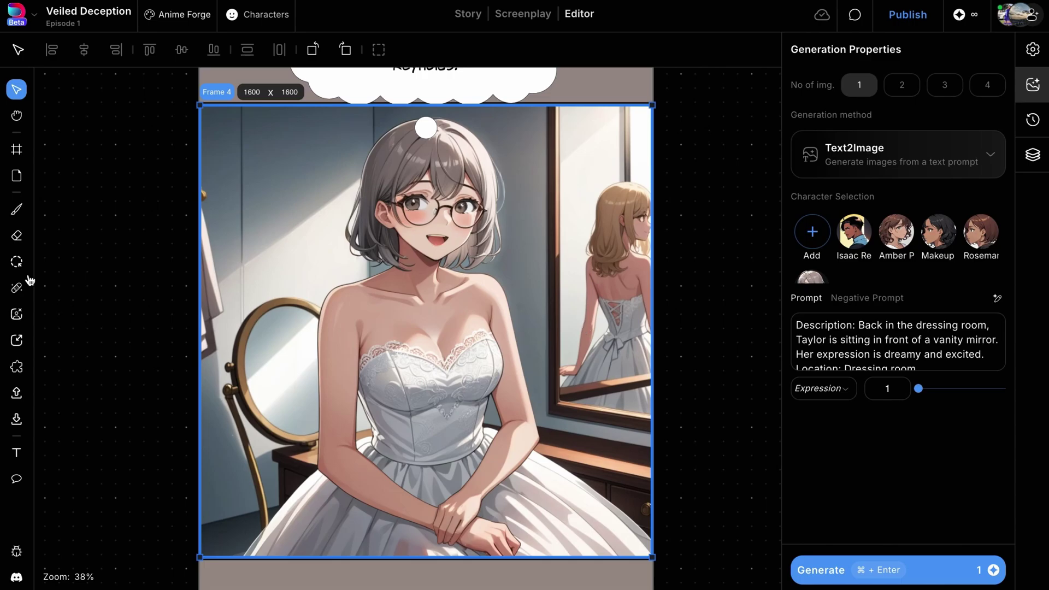
# Mask Taylor's head in Frame 4 at width 32, then sample hair grey and skin colours.
pyautogui.click(17, 262)
pyautogui.press(']')
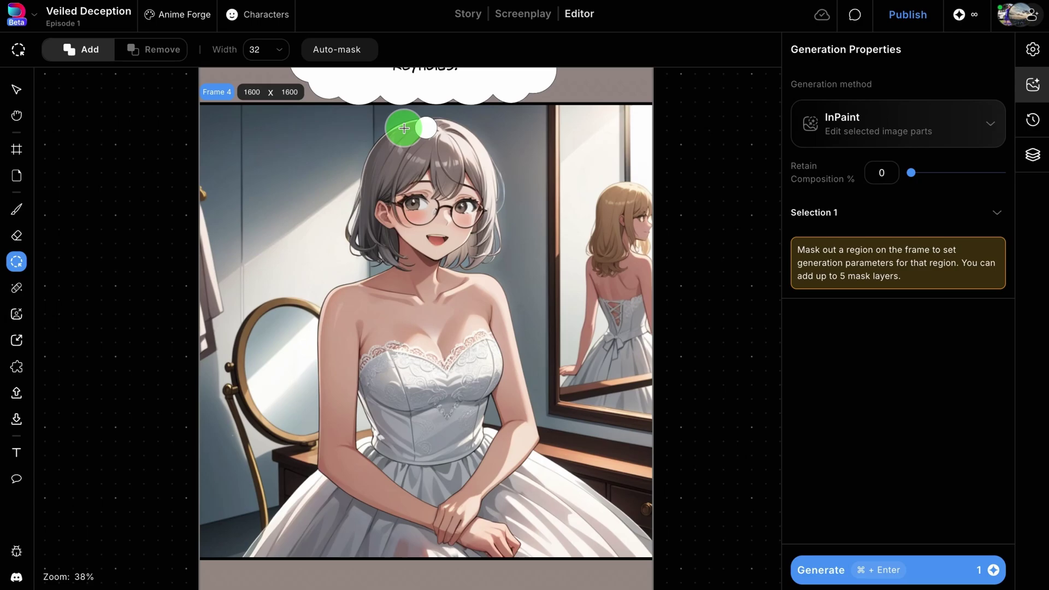
pyautogui.moveTo(403, 128)
pyautogui.mouseDown()
pyautogui.moveTo(383, 255)
pyautogui.moveTo(450, 271)
pyautogui.moveTo(484, 173)
pyautogui.moveTo(450, 166)
pyautogui.mouseUp()
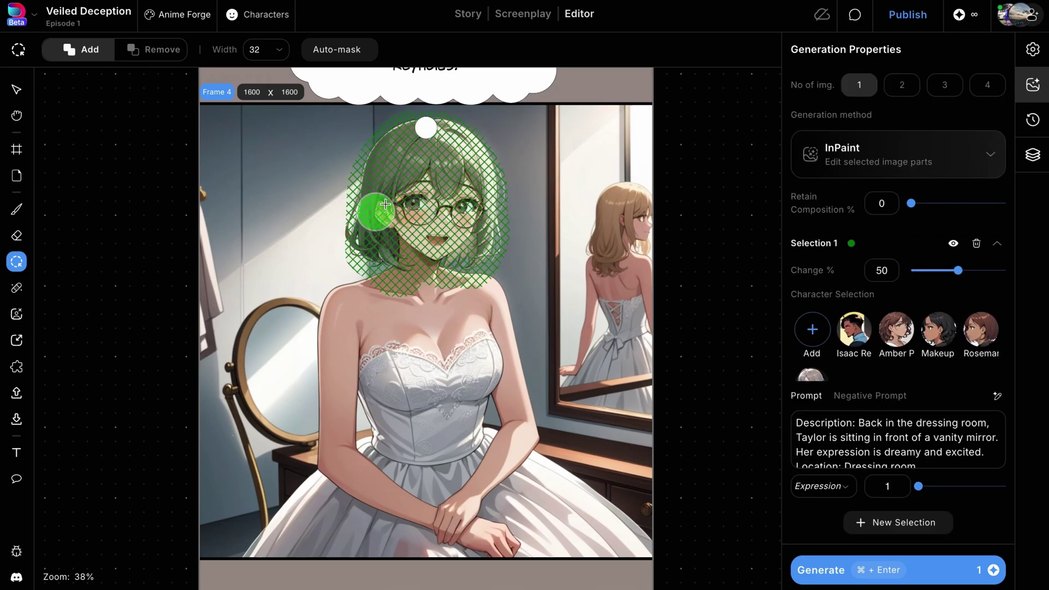
pyautogui.click(16, 208)
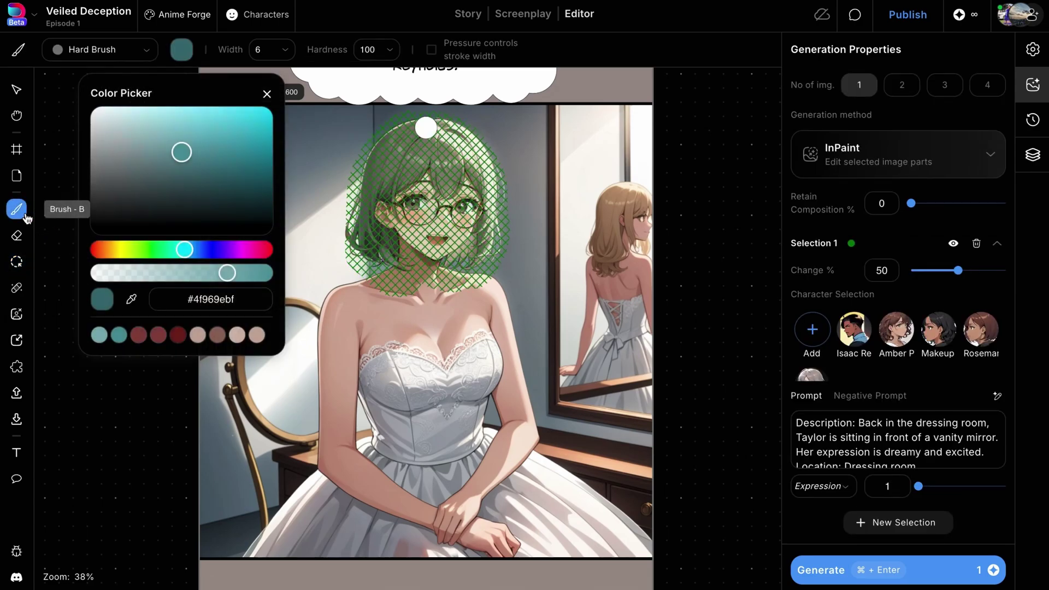
pyautogui.click(131, 299)
pyautogui.click(359, 218)
pyautogui.press(']')
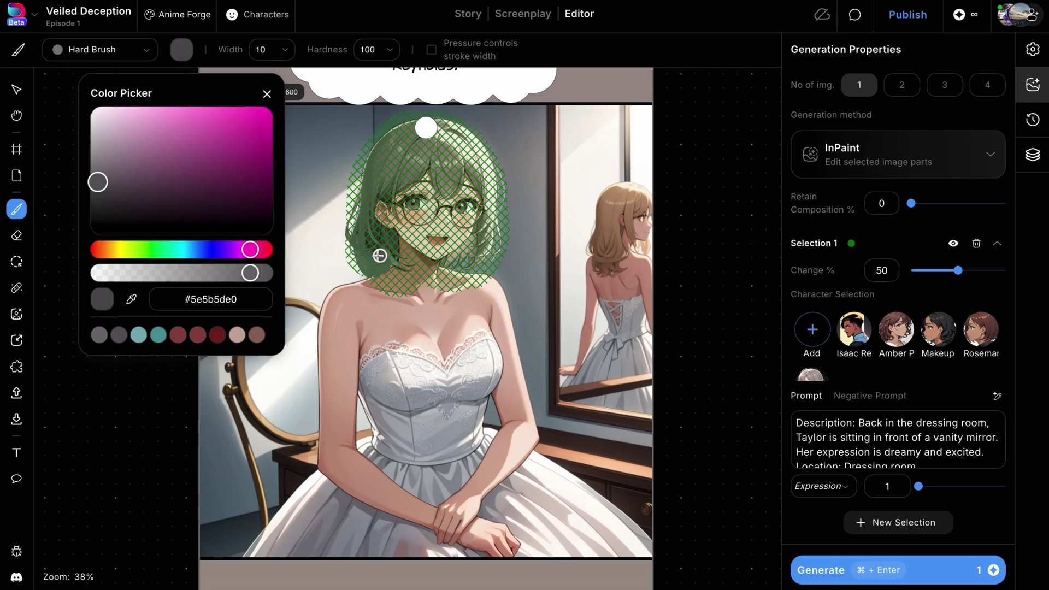
pyautogui.click(379, 254)
# Set Taylor Reed as the masked character with four images requested.
pyautogui.click(811, 376)
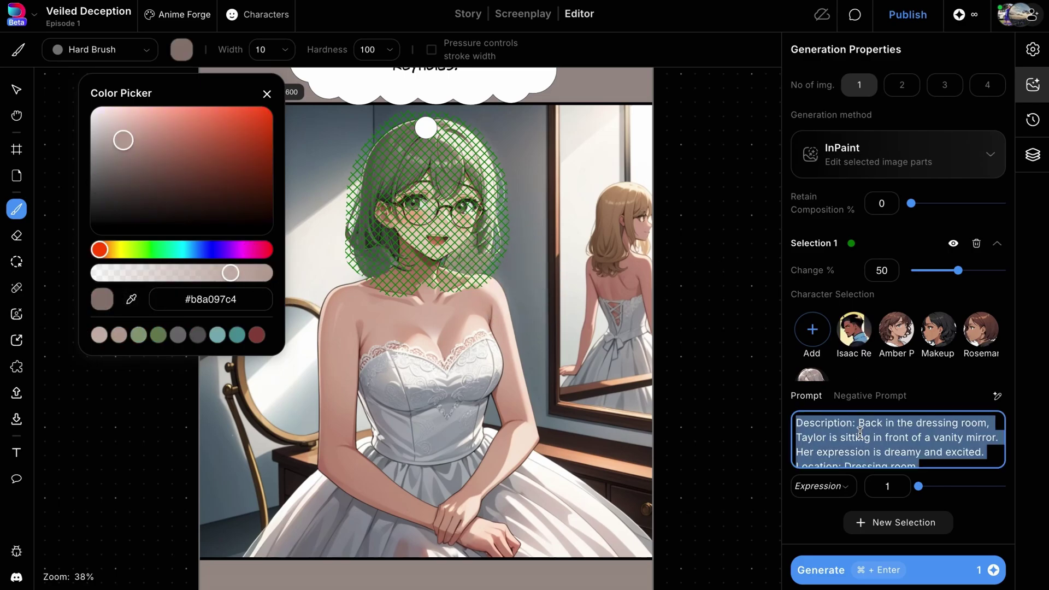
pyautogui.click(987, 85)
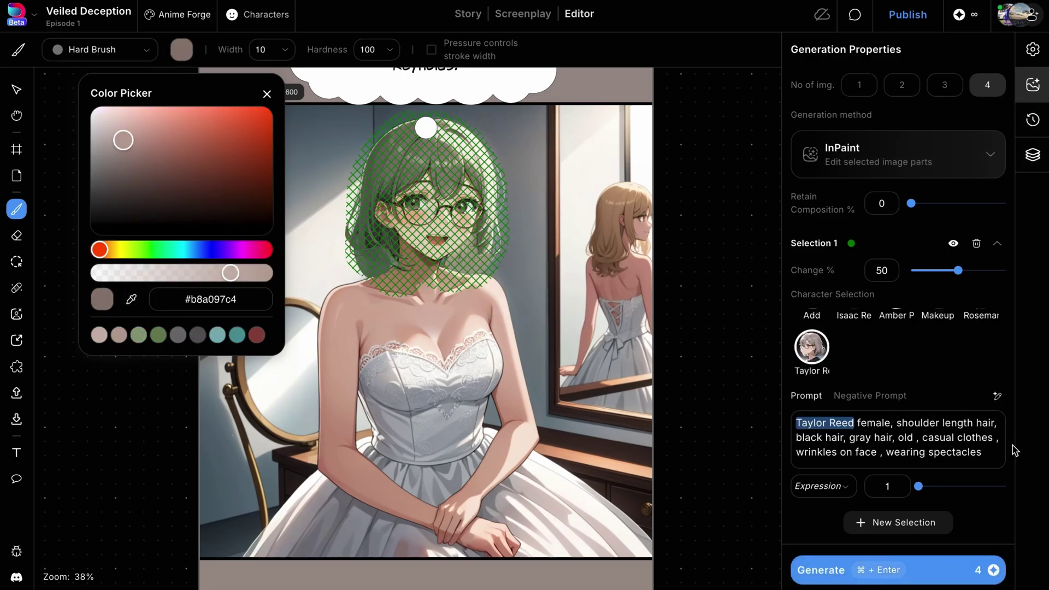
pyautogui.click(991, 451)
# Append ', smiling expression' to the prompt, set Change % to 63, and generate.
pyautogui.write(', smiling expression')
pyautogui.click(1008, 425)
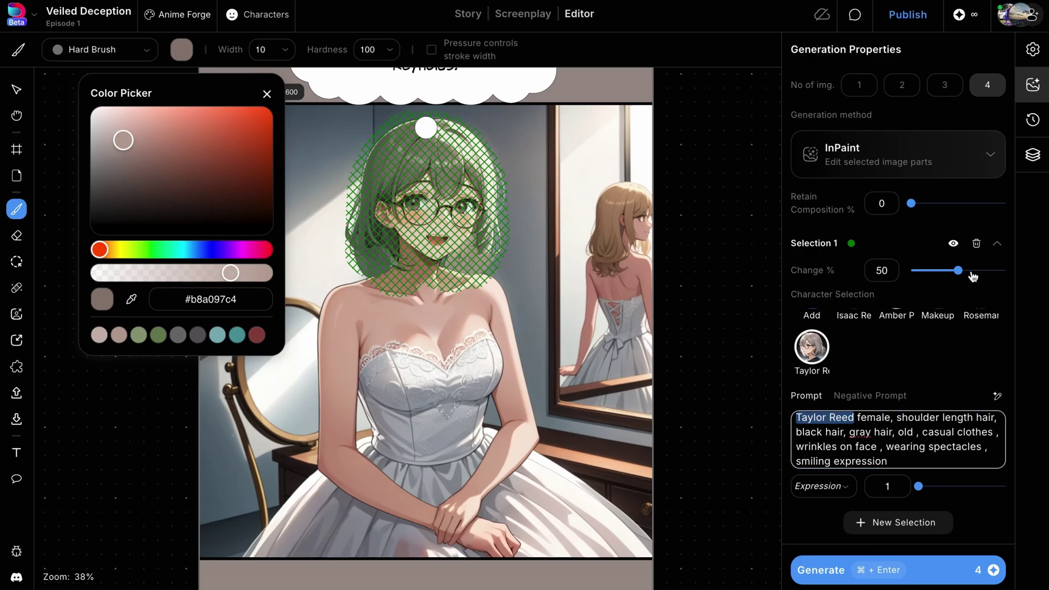
pyautogui.click(972, 271)
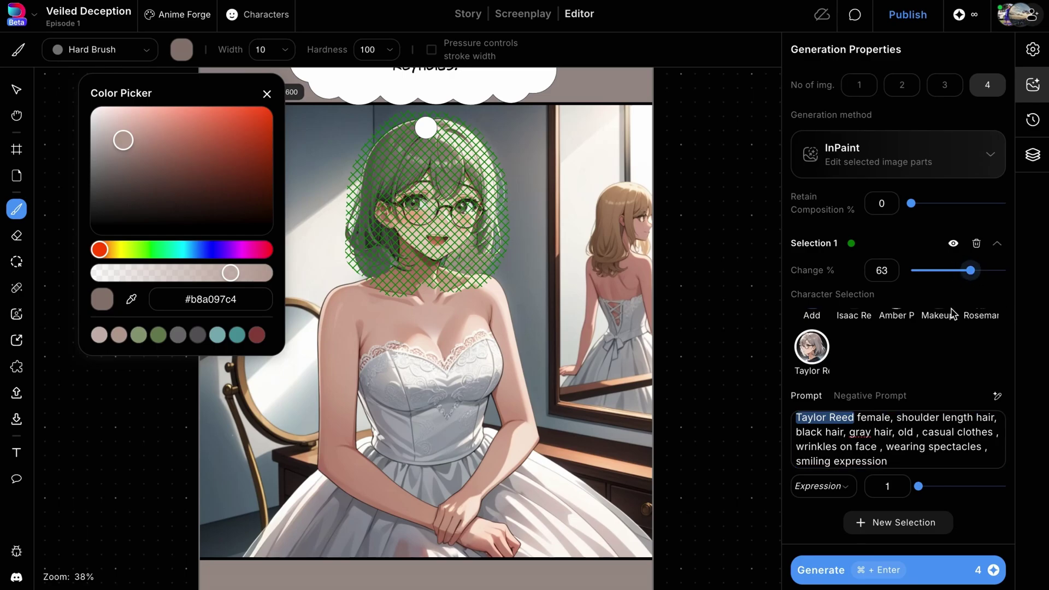
pyautogui.click(876, 579)
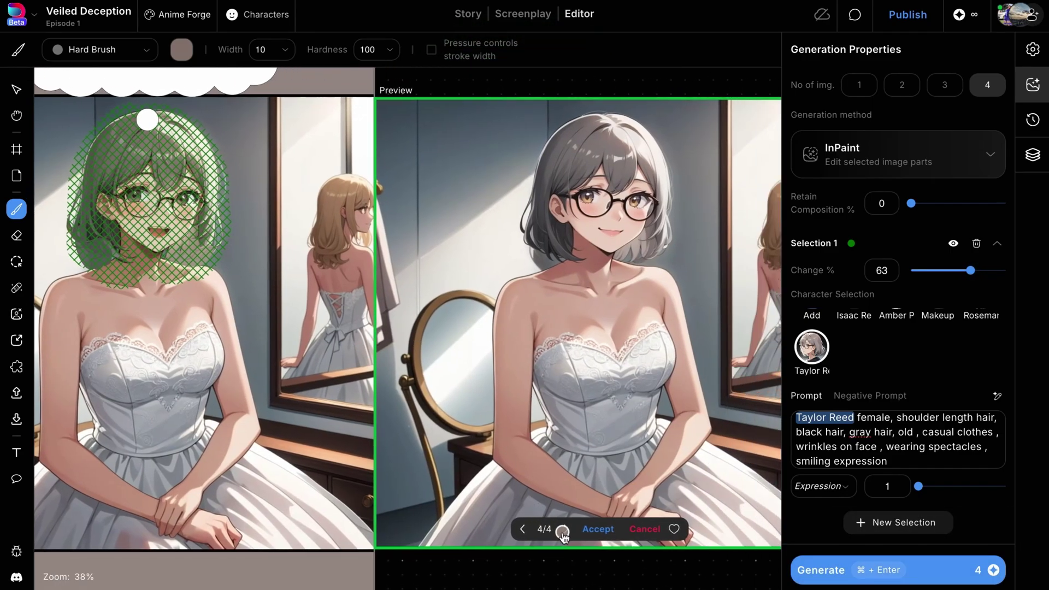
# Browse the smiling variants and accept the chosen one into Frame 4.
pyautogui.click(562, 531)
pyautogui.click(562, 531)
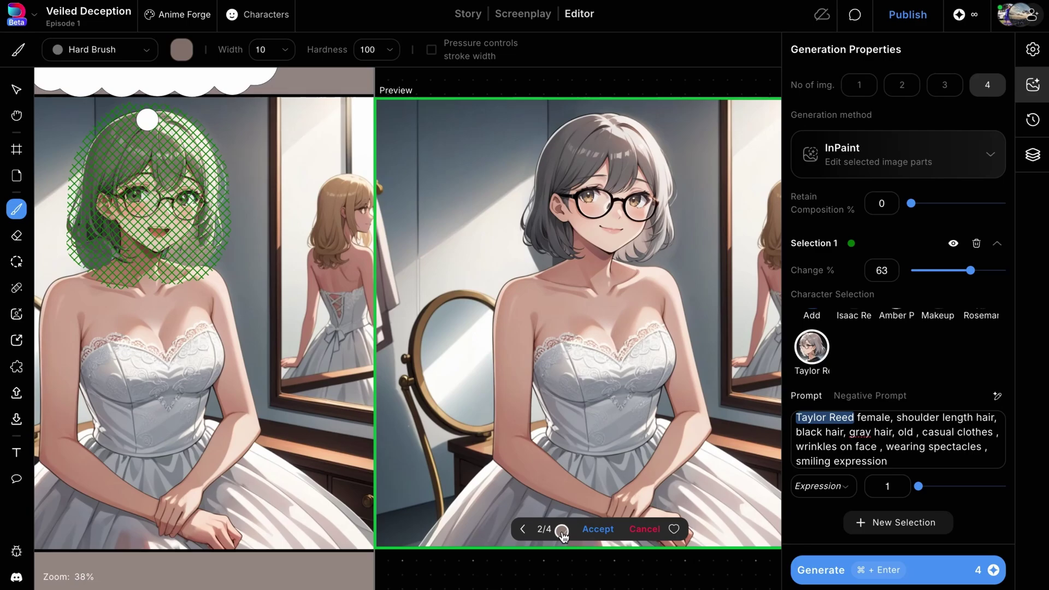
pyautogui.click(562, 531)
pyautogui.click(596, 529)
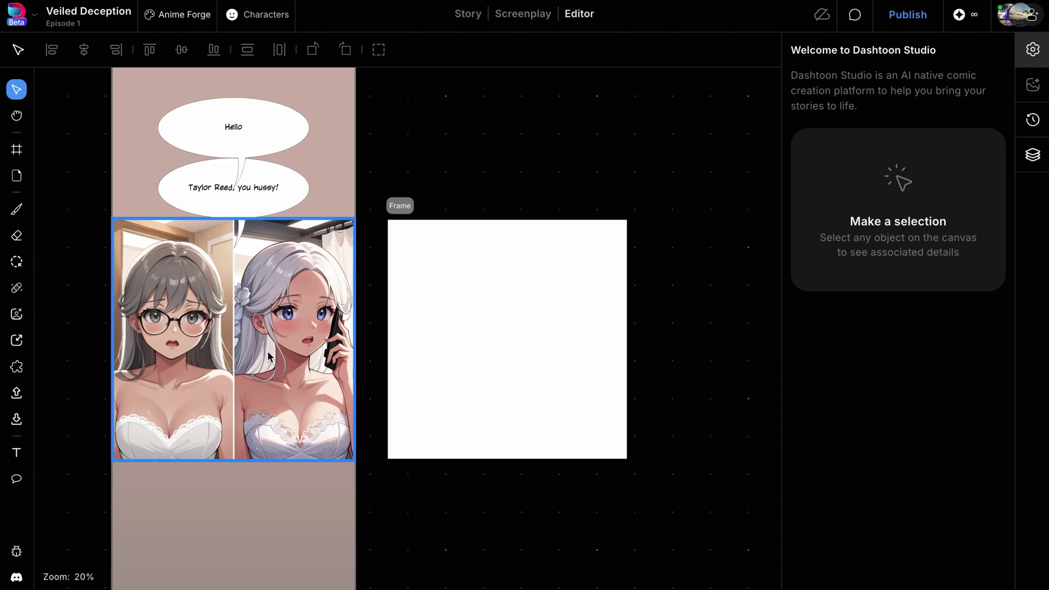
# Add Taylor Reed to the blank frame's prompt and copy Frame 6's wedding gown description.
pyautogui.click(482, 336)
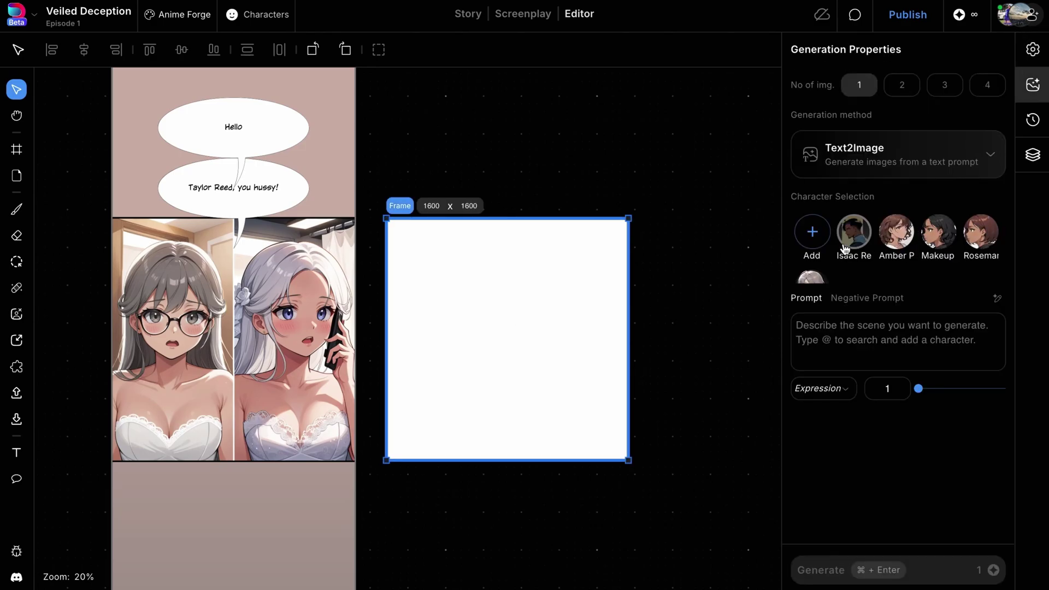
pyautogui.click(808, 279)
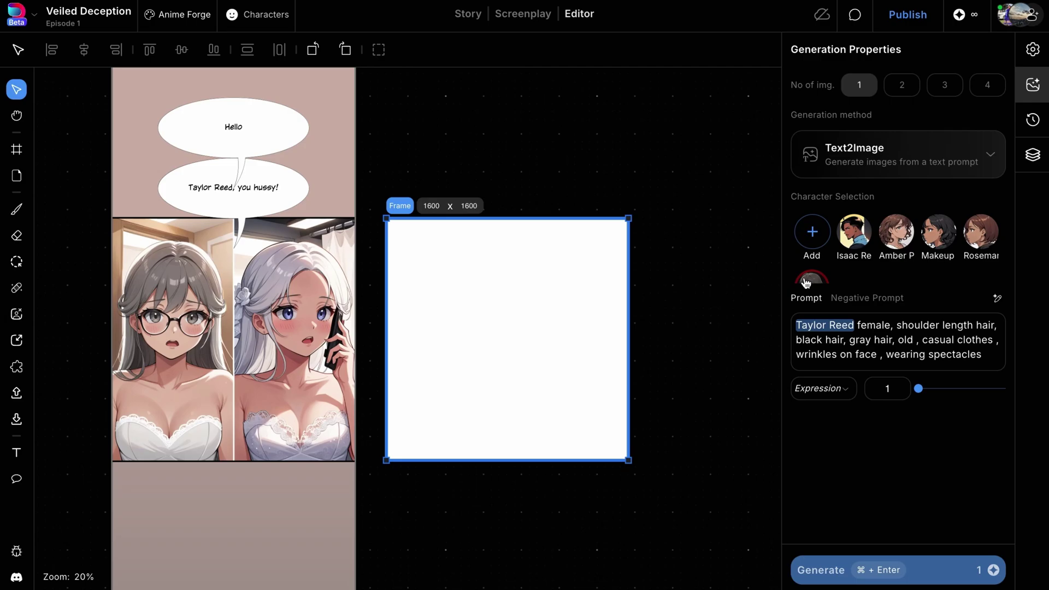
pyautogui.click(336, 339)
pyautogui.click(925, 326)
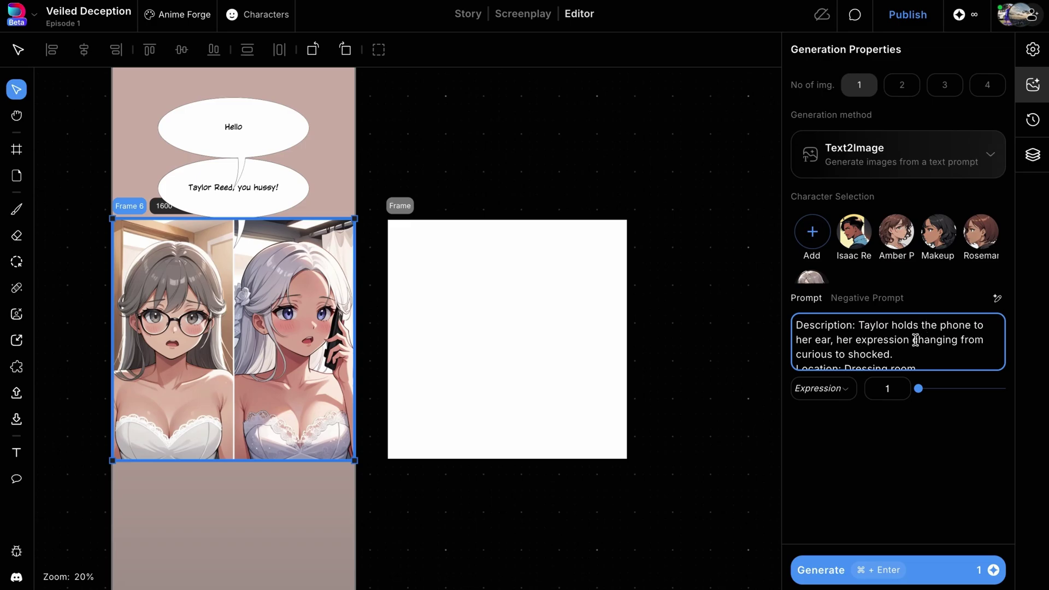
pyautogui.scroll(-2, 915, 339)
pyautogui.moveTo(905, 323); pyautogui.dragTo(880, 350)
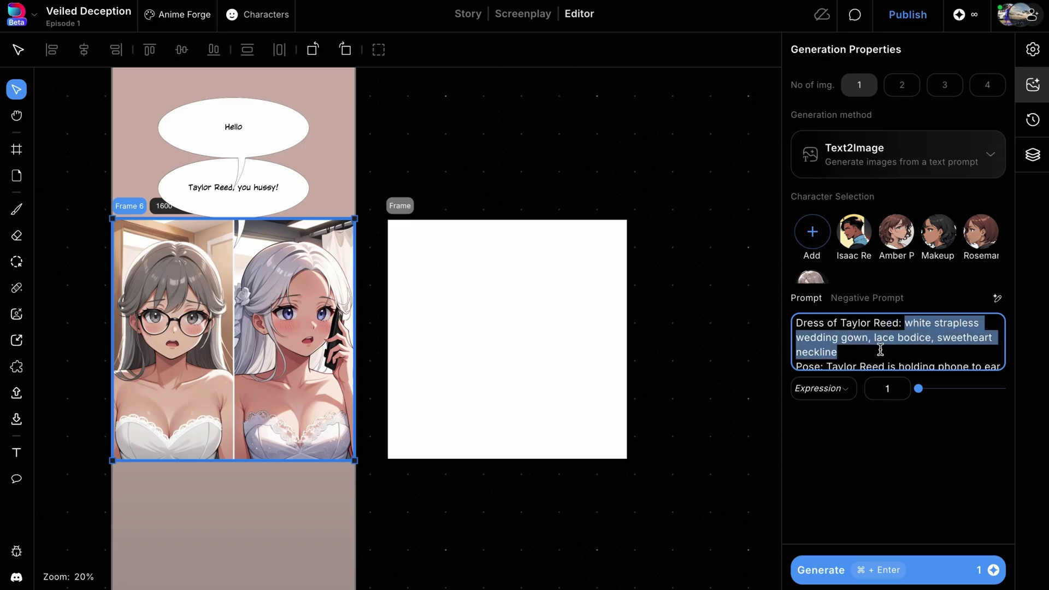
# Append ', wearing a' plus the pasted gown-and-phone description to the empty frame, requesting four images.
pyautogui.click(416, 317)
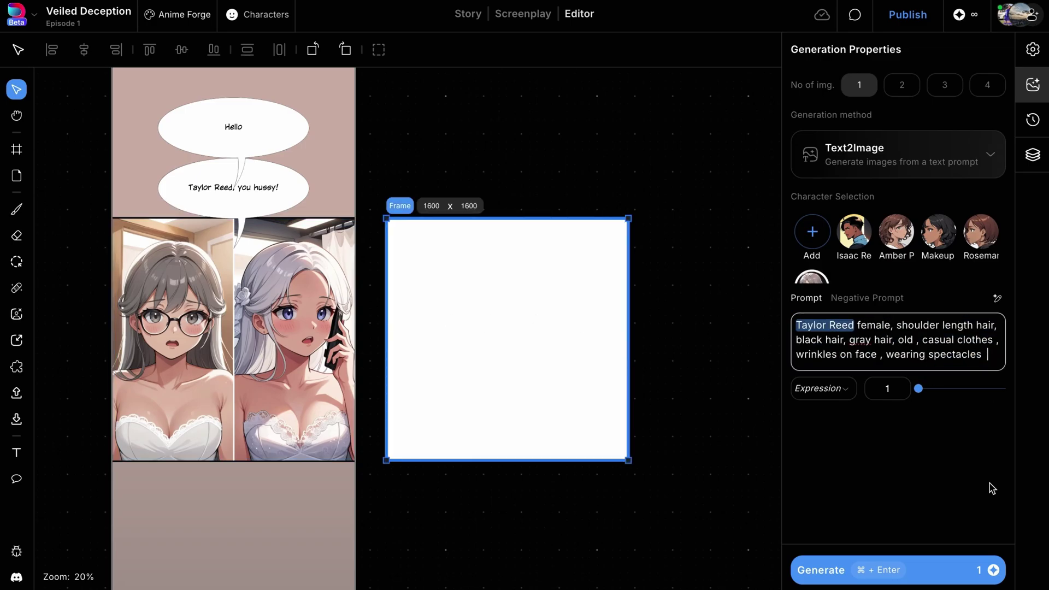
pyautogui.write(', wearing a')
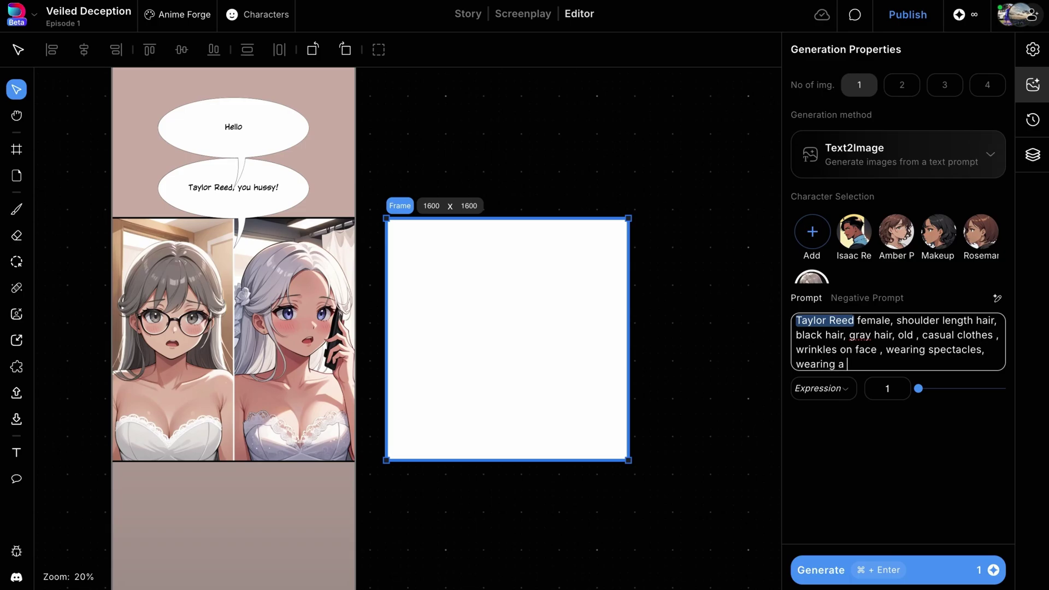
pyautogui.press('super+v')
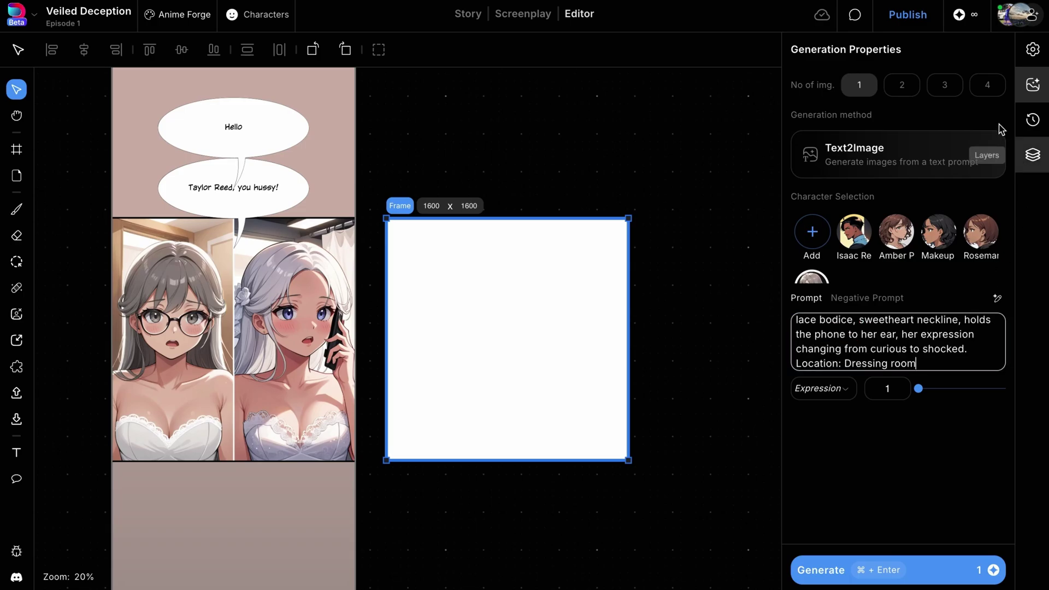
pyautogui.click(987, 87)
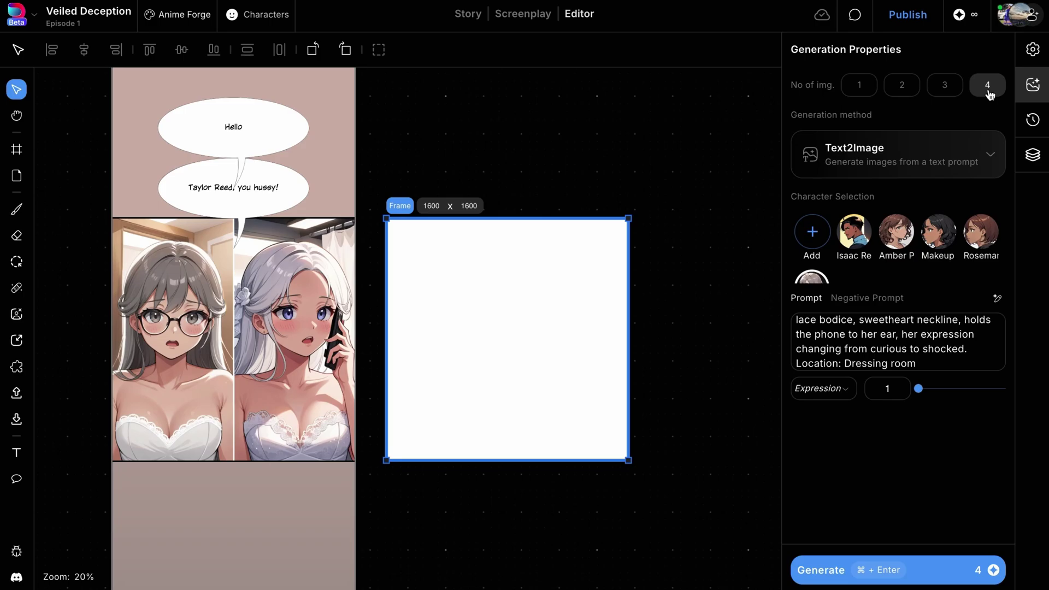
# Generate the square frame's four Text2Image variants, compare them all, and accept variant 3/4.
pyautogui.click(876, 568)
pyautogui.hscroll(3, 572, 440)
pyautogui.click(629, 432)
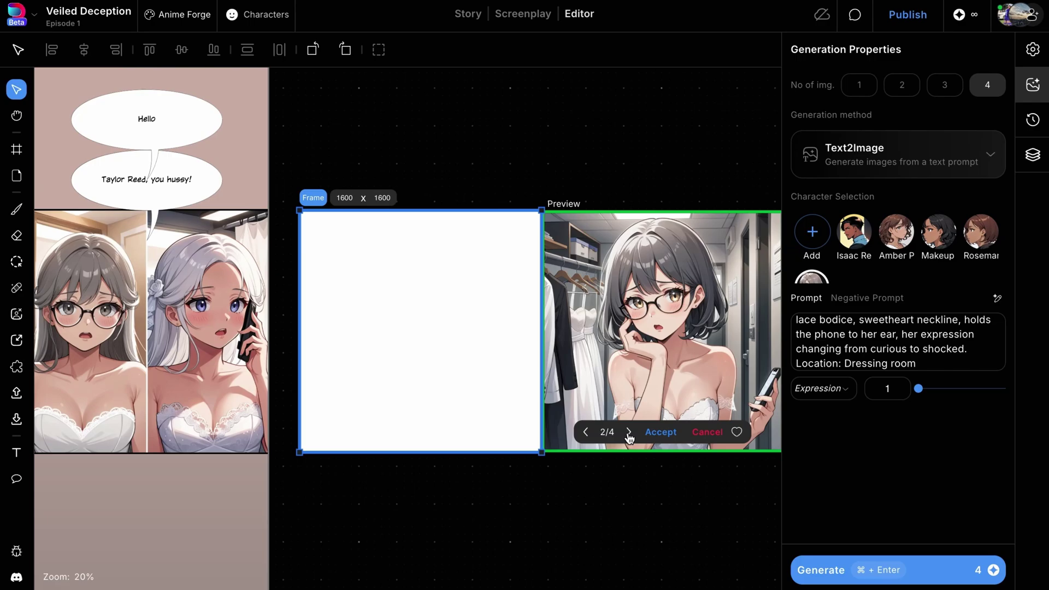
pyautogui.click(629, 432)
pyautogui.click(629, 432)
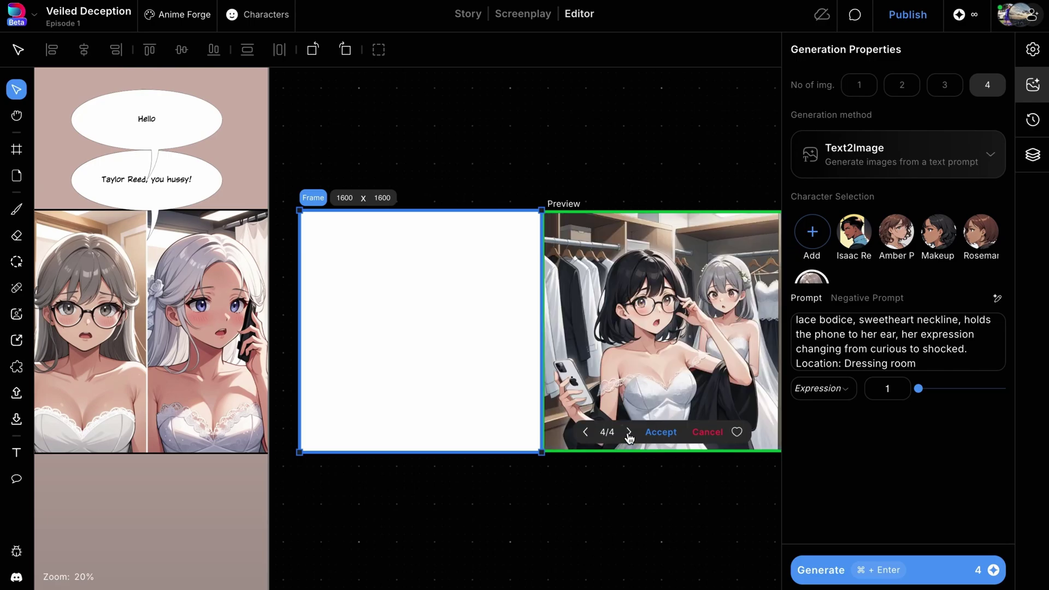
pyautogui.click(585, 432)
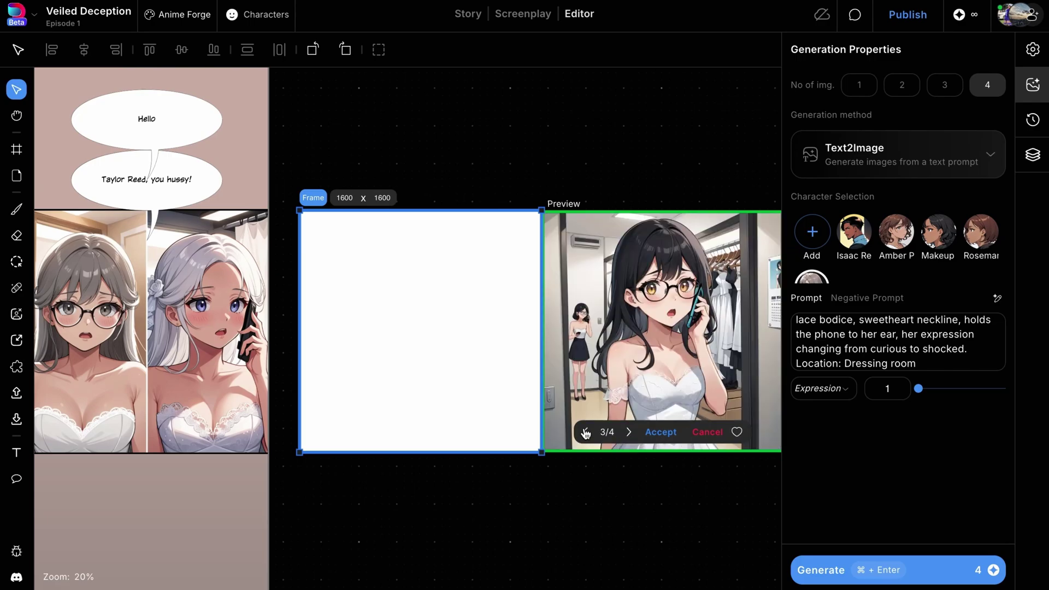
pyautogui.click(585, 432)
pyautogui.click(585, 432)
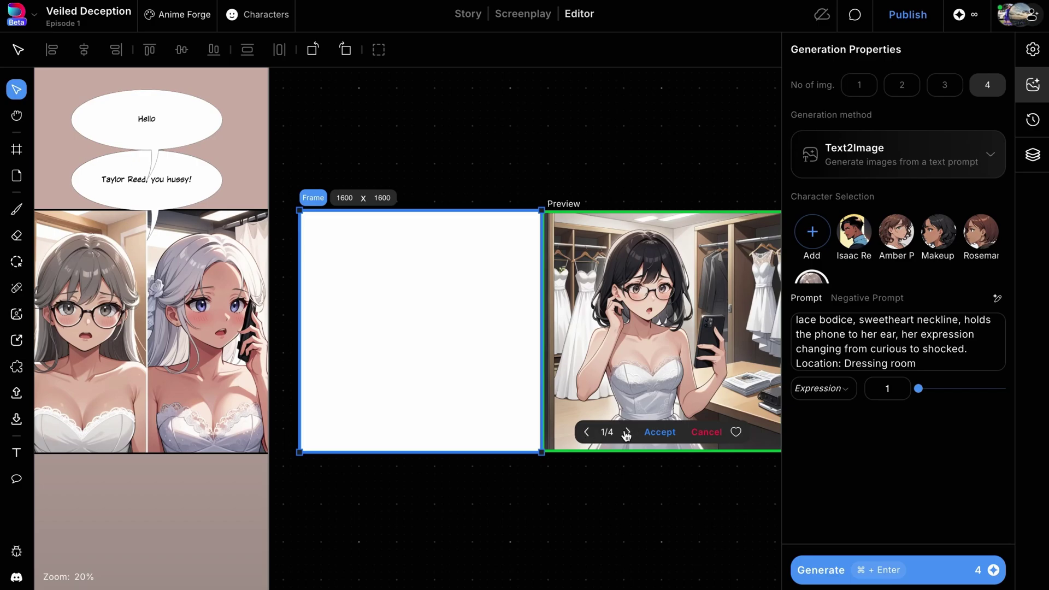
pyautogui.click(587, 432)
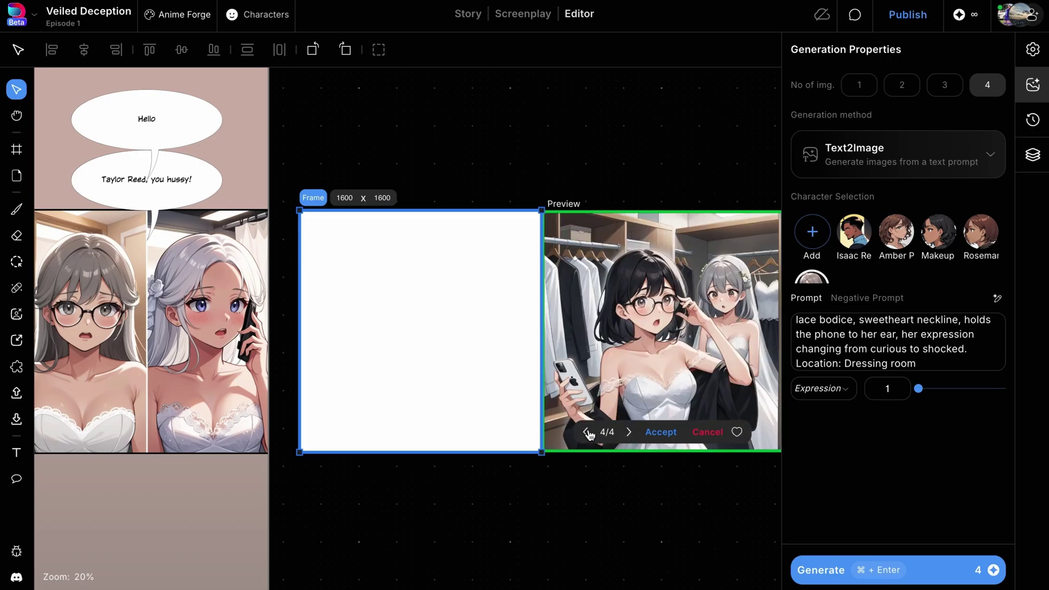
pyautogui.click(587, 432)
pyautogui.click(658, 432)
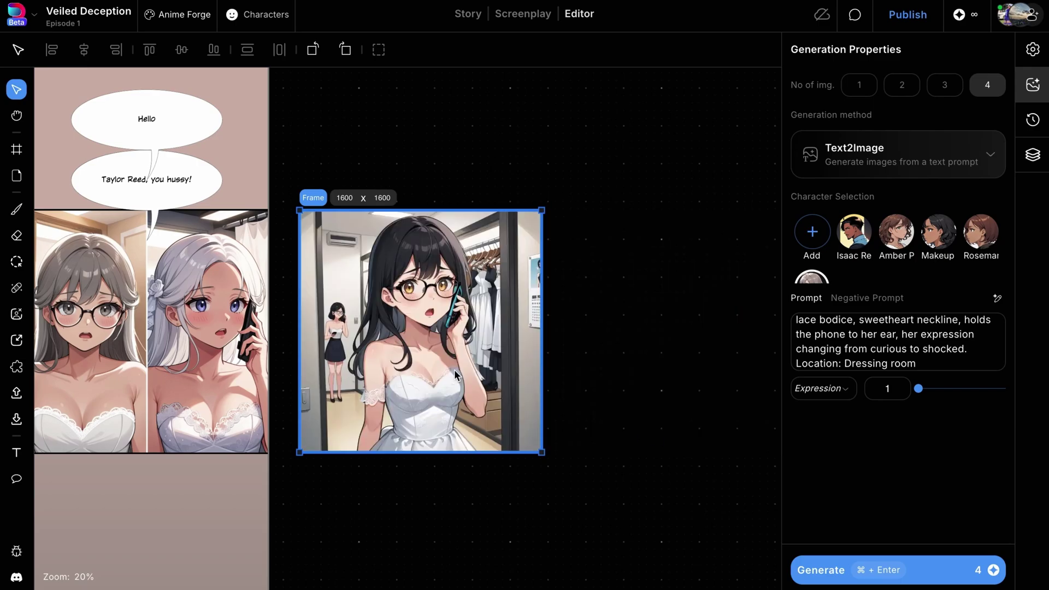
pyautogui.hscroll(-5, 455, 374)
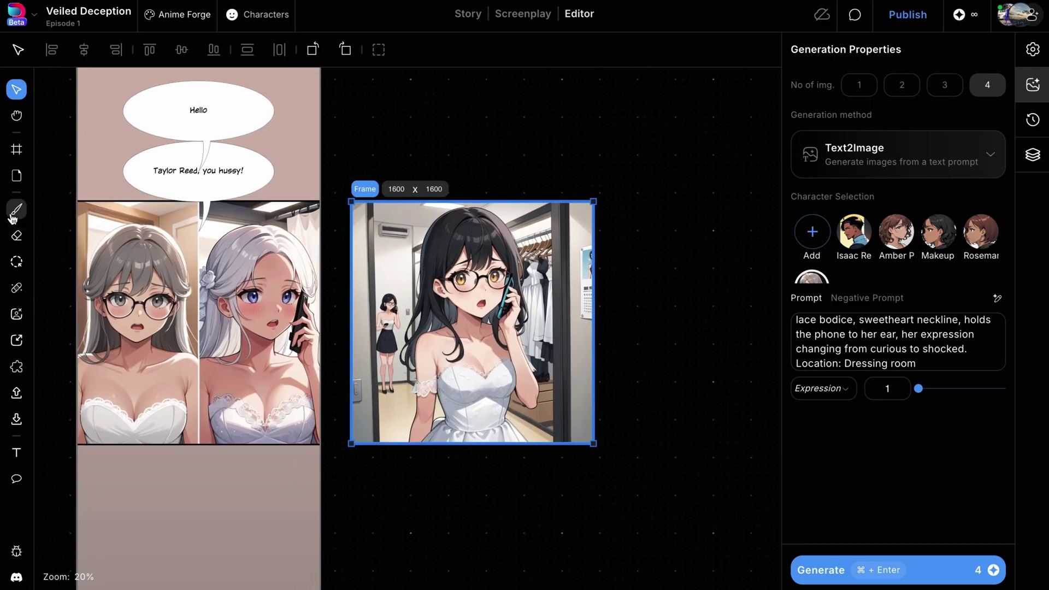
# Paint over the girl's black hair in grey-brown.
pyautogui.click(16, 209)
pyautogui.click(131, 299)
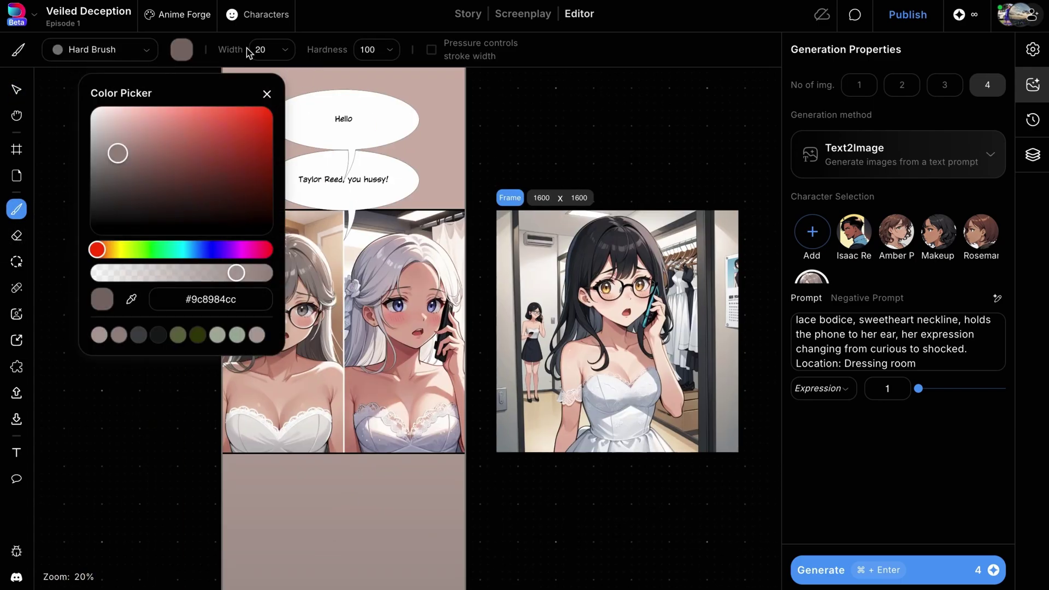
pyautogui.hscroll(3, 546, 328)
pyautogui.moveTo(508, 224)
pyautogui.mouseDown()
pyautogui.moveTo(551, 339)
pyautogui.moveTo(596, 229)
pyautogui.moveTo(601, 273)
pyautogui.mouseUp()
# Sketch a translucent white veil outline around her head.
pyautogui.click(537, 349)
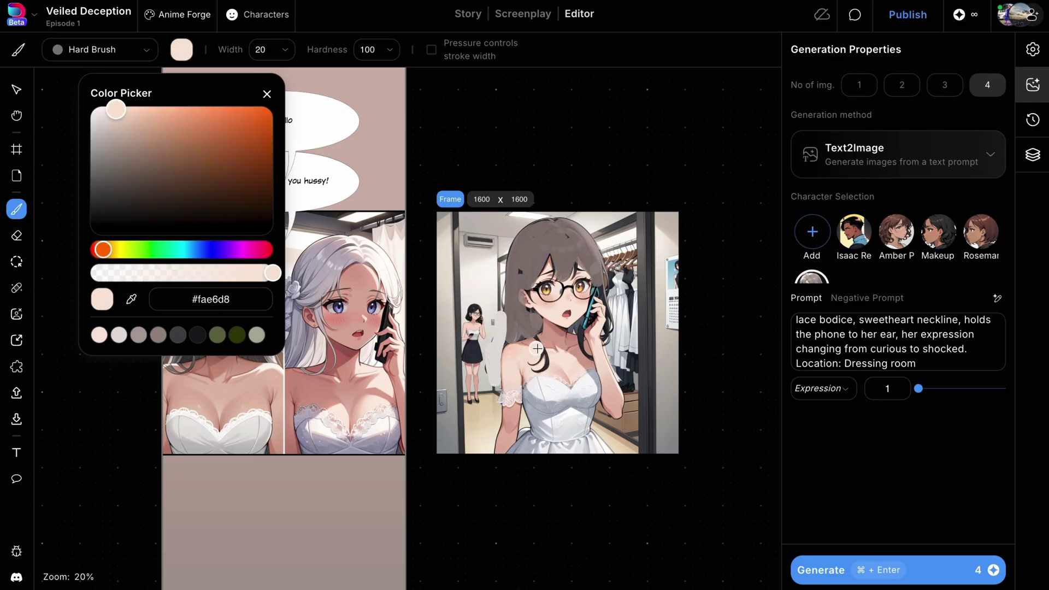
pyautogui.click(539, 354)
pyautogui.click(587, 349)
pyautogui.moveTo(494, 371)
pyautogui.mouseDown()
pyautogui.moveTo(607, 265)
pyautogui.moveTo(623, 397)
pyautogui.mouseUp()
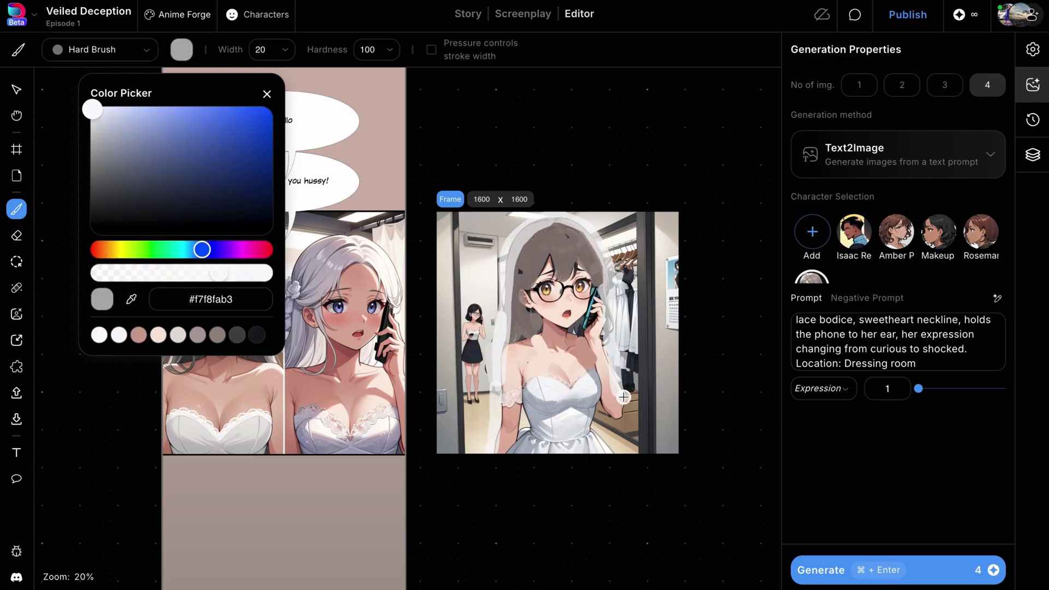
pyautogui.click(17, 261)
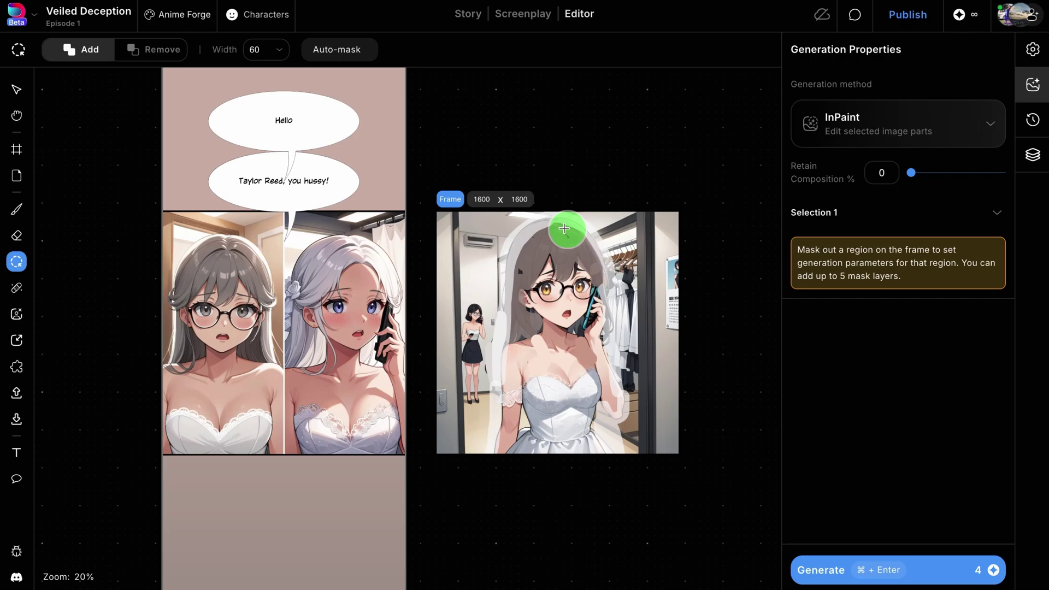
# Mask the girl's hair and veil and add 'veil over head' to the region prompt.
pyautogui.moveTo(564, 228)
pyautogui.mouseDown()
pyautogui.moveTo(543, 227)
pyautogui.moveTo(480, 457)
pyautogui.moveTo(625, 428)
pyautogui.moveTo(586, 232)
pyautogui.moveTo(513, 448)
pyautogui.moveTo(569, 250)
pyautogui.moveTo(675, 437)
pyautogui.mouseUp()
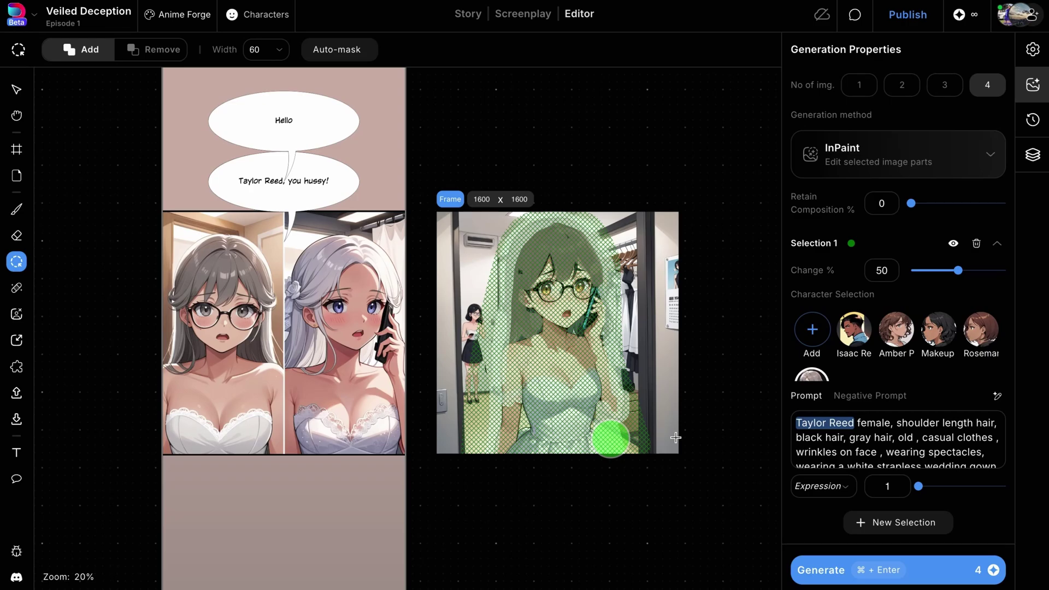
pyautogui.click(964, 438)
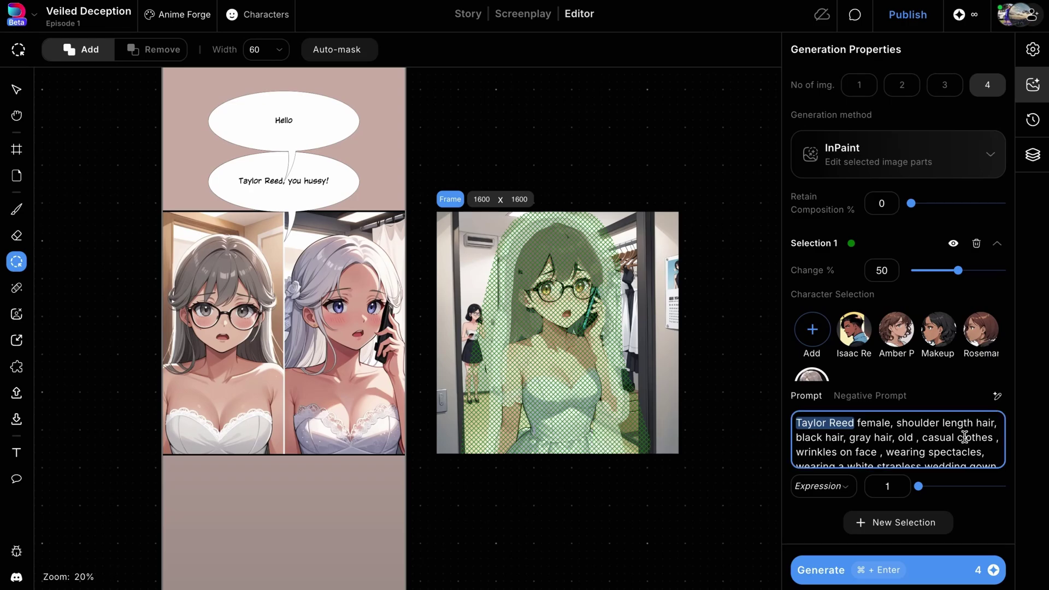
pyautogui.scroll(-2, 960, 437)
pyautogui.click(964, 427)
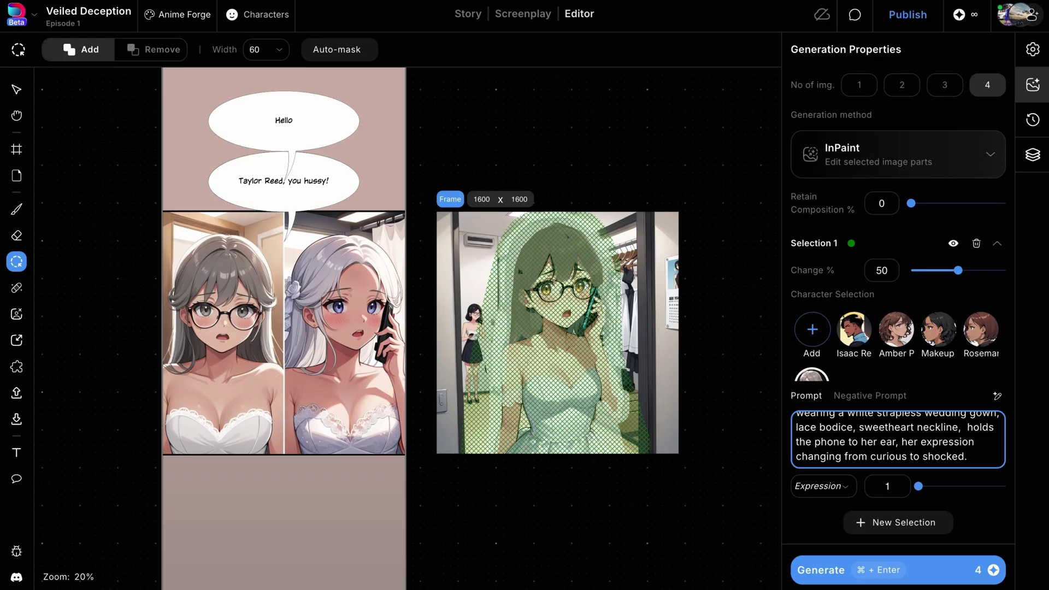
pyautogui.write('vei')
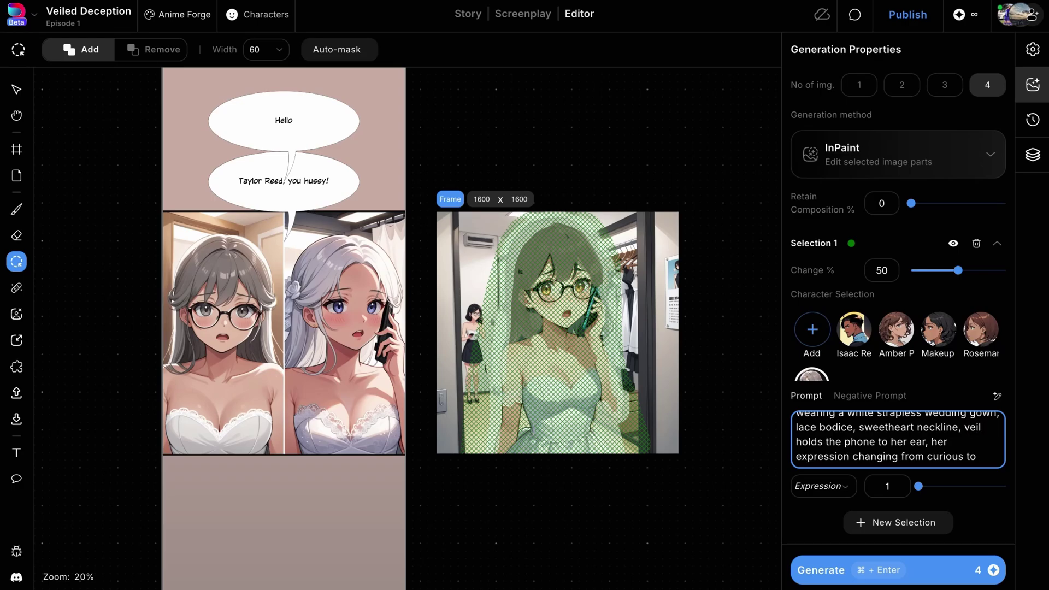
pyautogui.write('l over head')
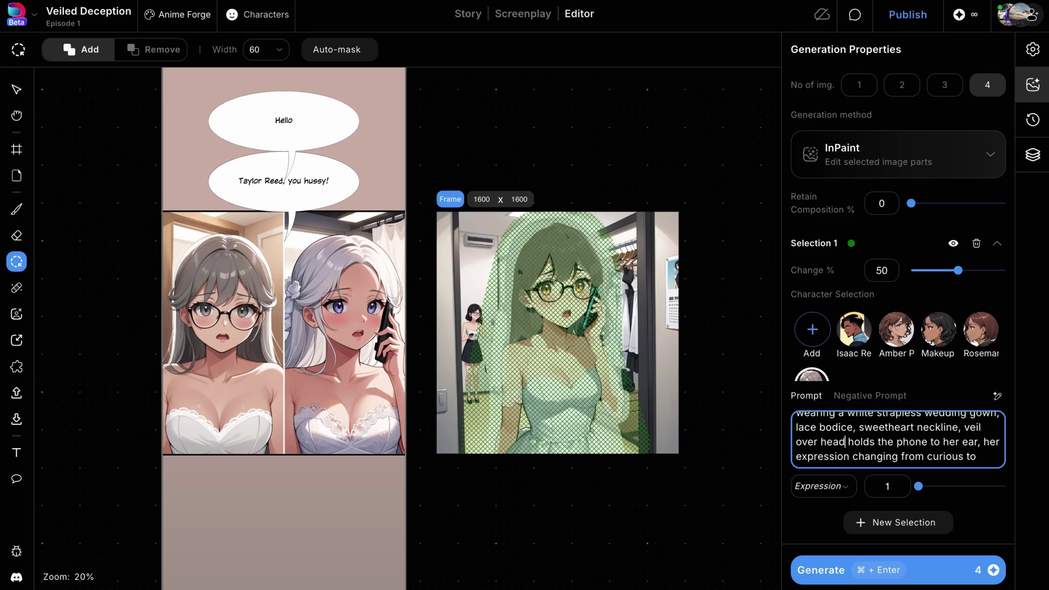
# Set Change % to 65 and Retain Composition to 18, generate, and accept the third variant.
pyautogui.click(978, 271)
pyautogui.click(966, 272)
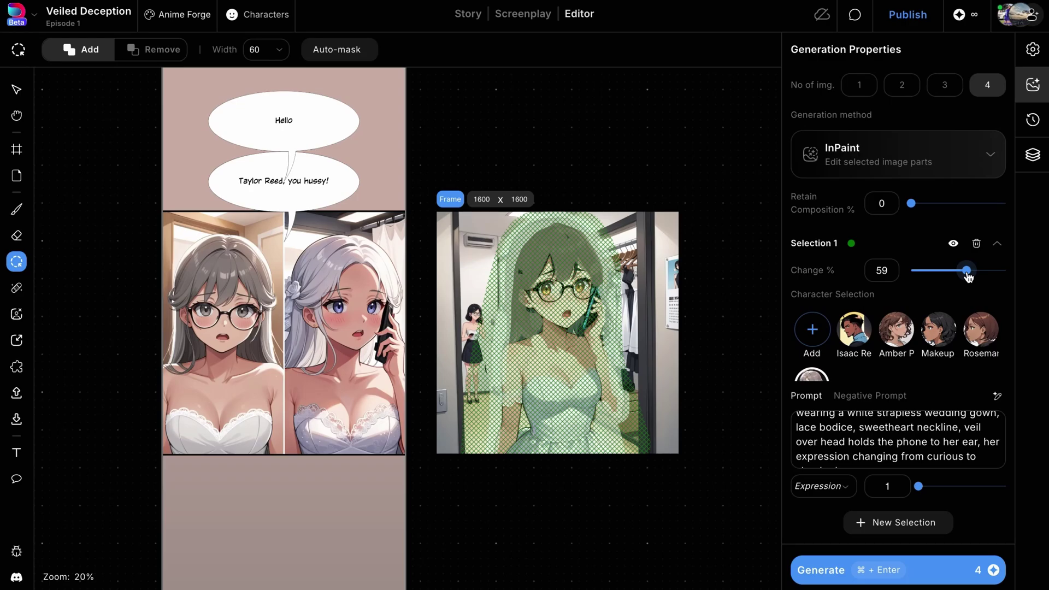
pyautogui.click(928, 205)
pyautogui.click(974, 271)
pyautogui.click(874, 571)
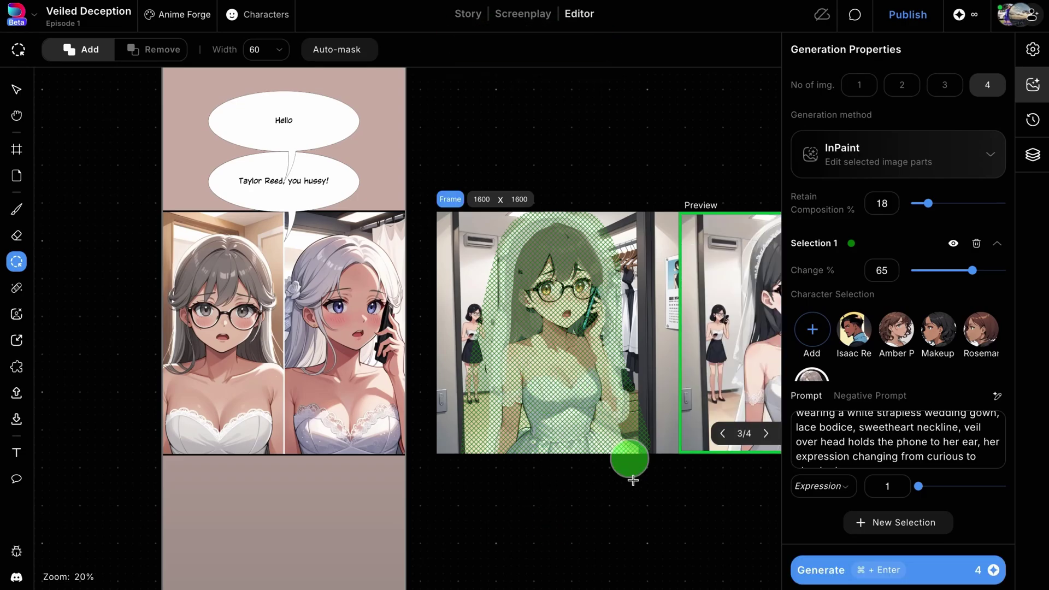
pyautogui.press('v')
pyautogui.hscroll(5, 632, 516)
pyautogui.click(638, 435)
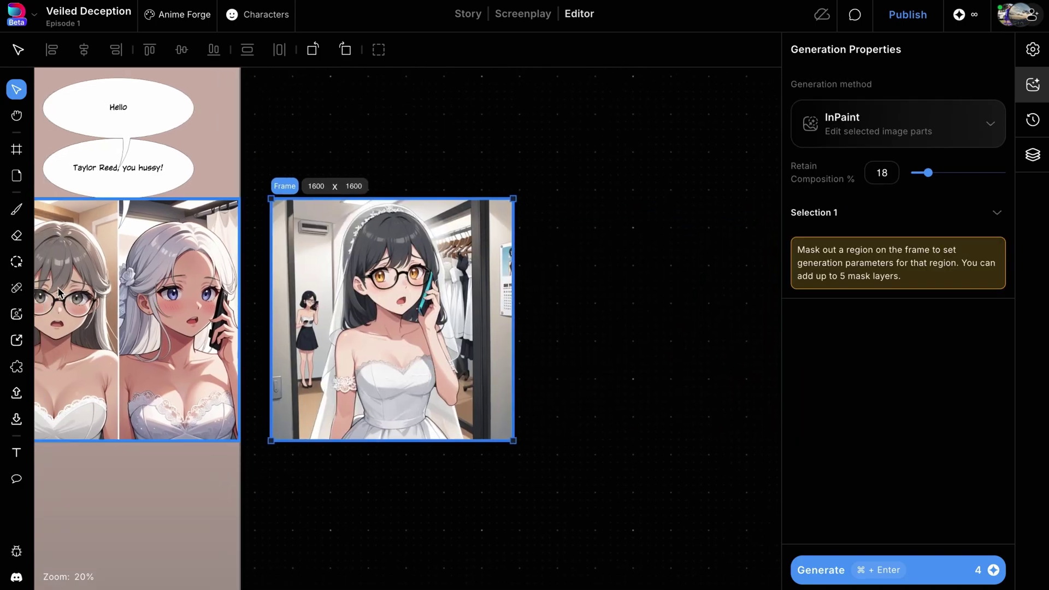
# Mask the hand holding the phone using a mask width of 20.
pyautogui.click(17, 262)
pyautogui.scroll(3, 278, 296)
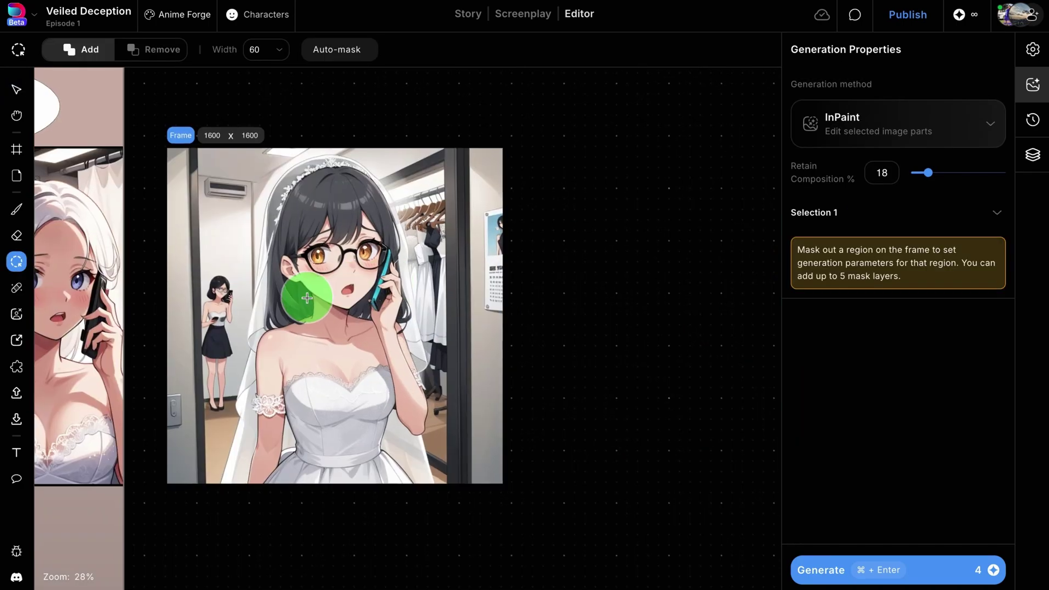
pyautogui.hscroll(-2, 305, 299)
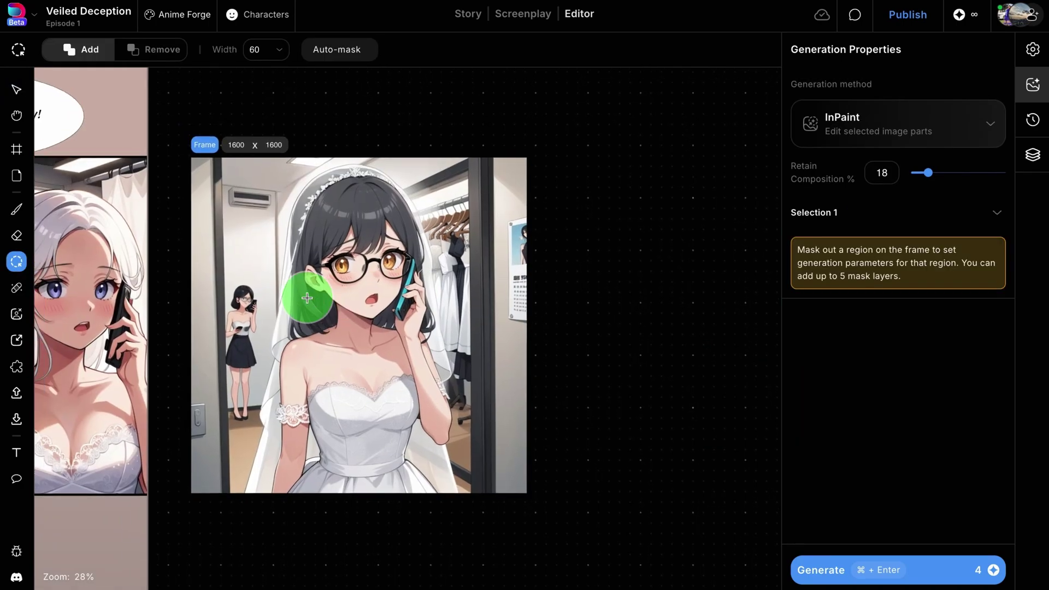
pyautogui.click(279, 49)
pyautogui.click(267, 159)
pyautogui.moveTo(411, 270); pyautogui.dragTo(417, 358)
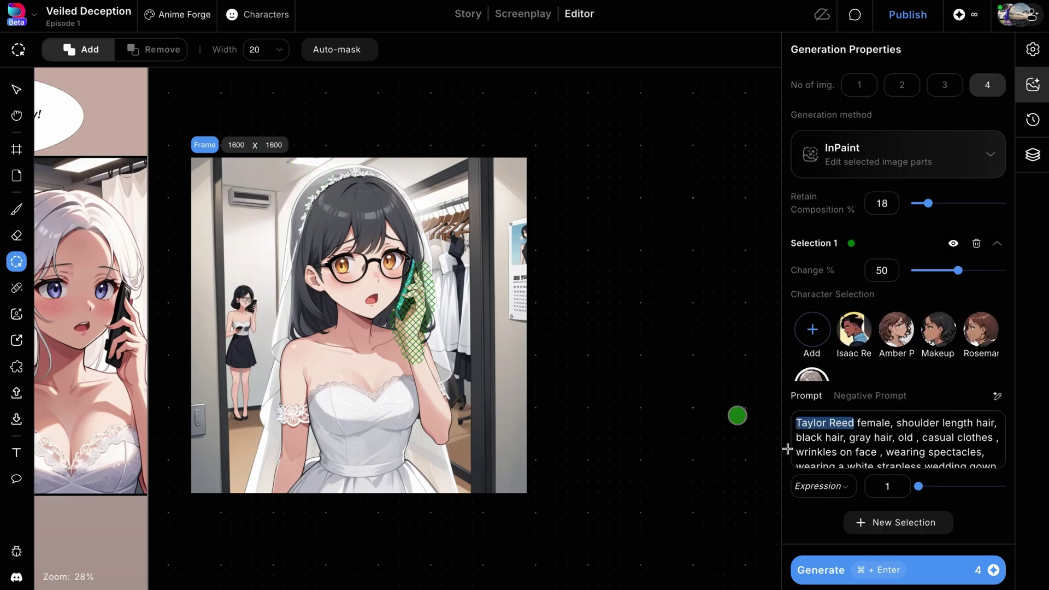
# Replace the prompt with 'female hand holding a smartphone', generate, and accept the fourth variant.
pyautogui.click(827, 451)
pyautogui.press('super+a')
pyautogui.write('female hand holding a smartphone')
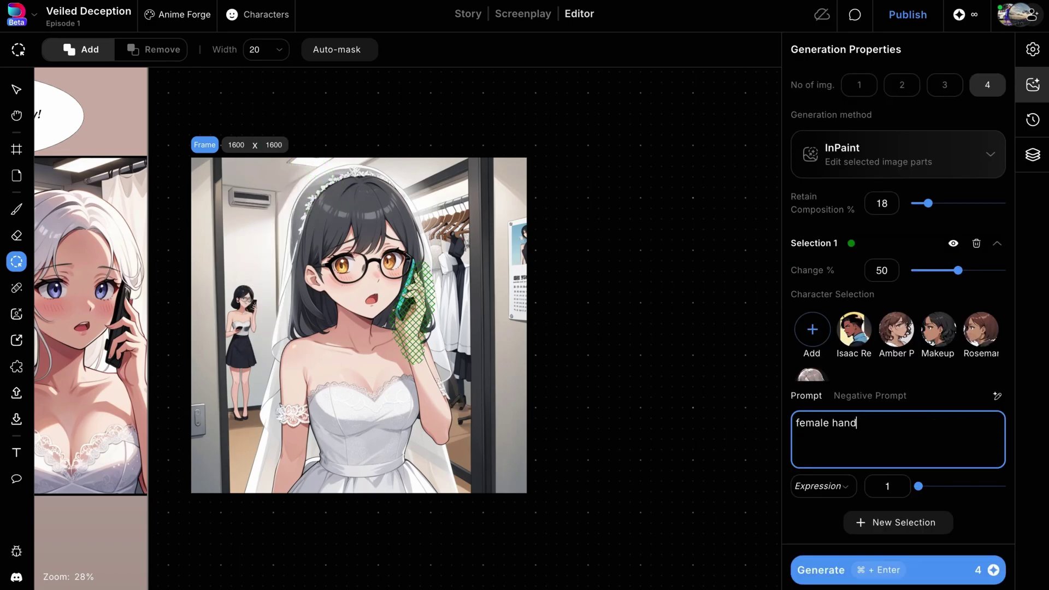
pyautogui.click(883, 573)
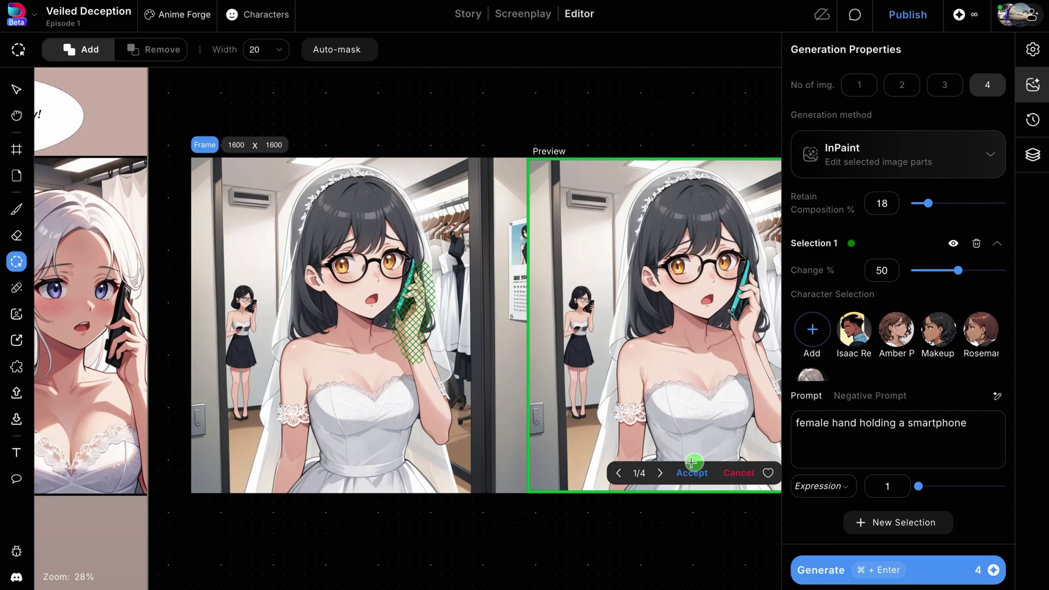
pyautogui.click(661, 473)
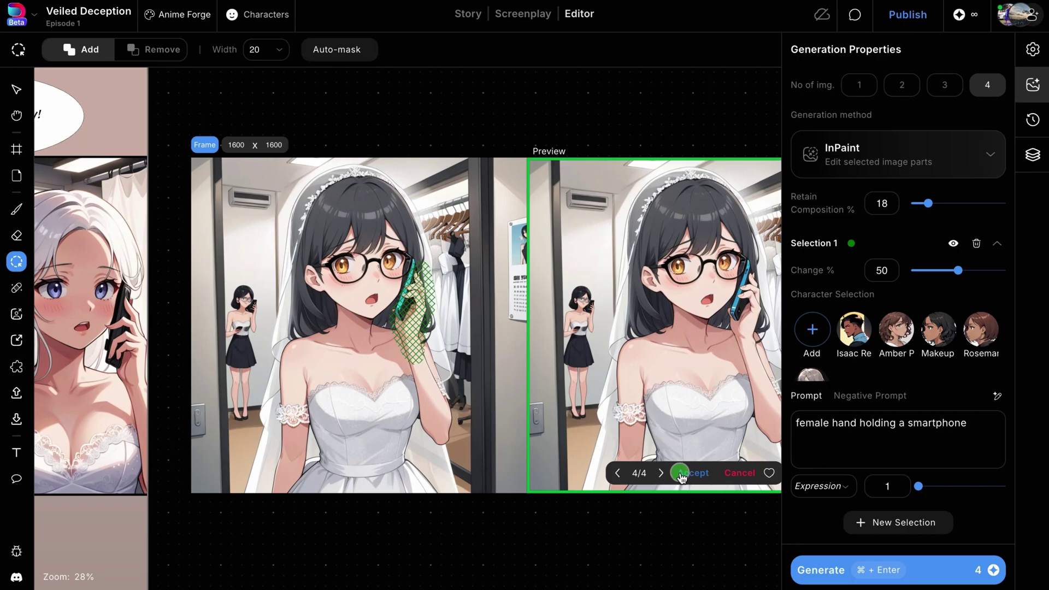
pyautogui.click(680, 472)
pyautogui.hscroll(-2, 513, 434)
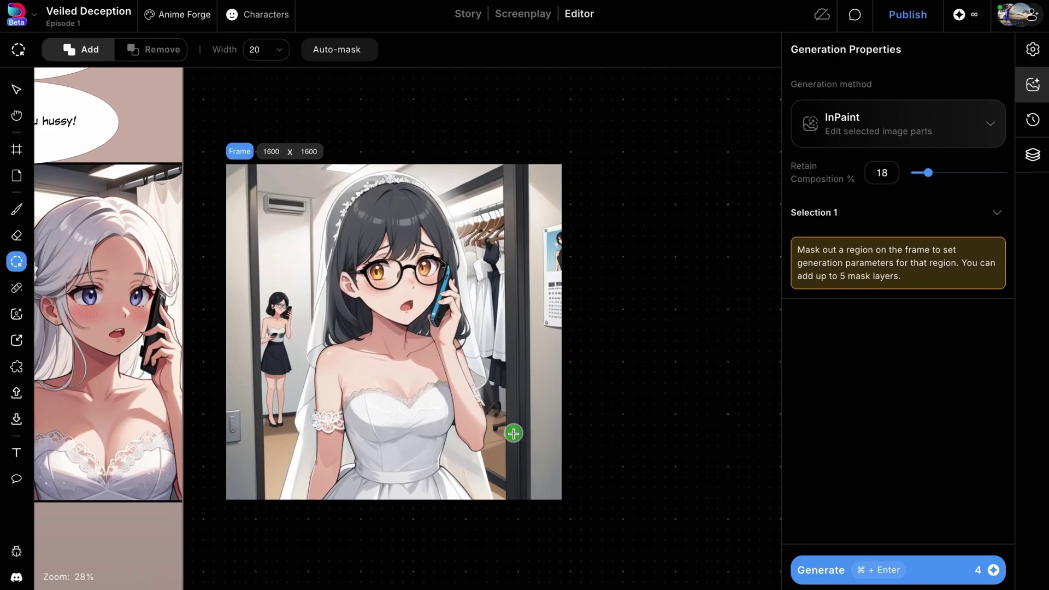